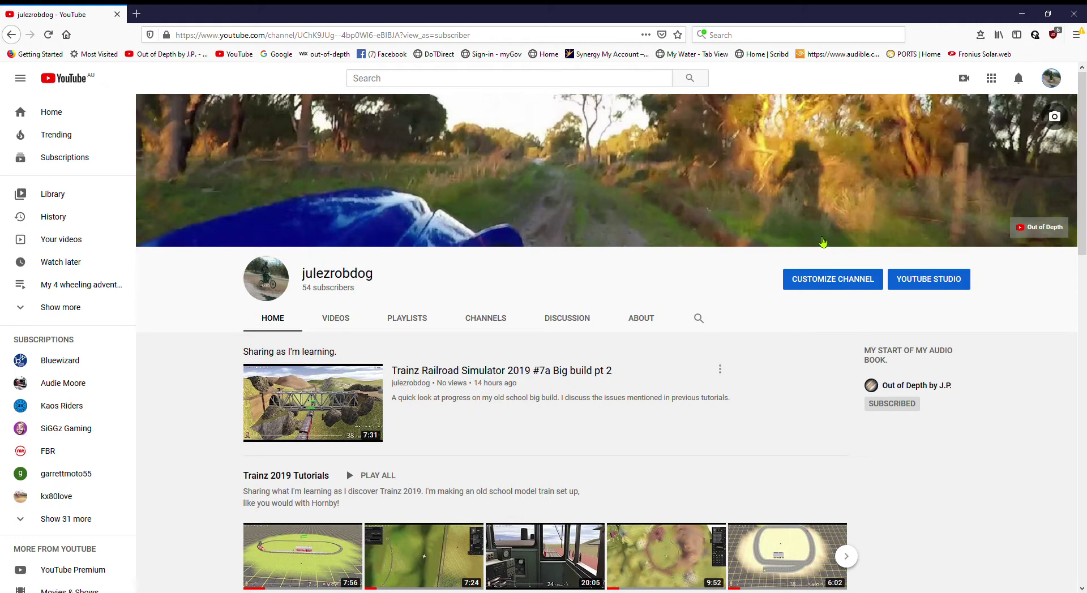
{"action": "scroll", "coordinate": [578, 583], "scroll_direction": "down", "scroll_amount": 1}
{"action": "scroll", "coordinate": [577, 583], "scroll_direction": "down", "scroll_amount": 1}
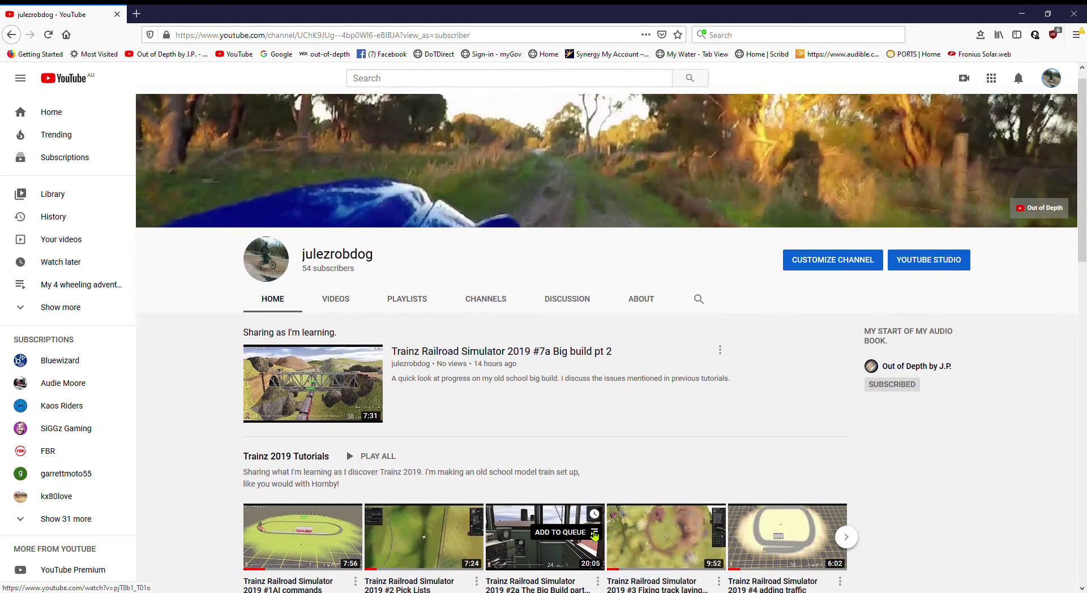
{"action": "scroll", "coordinate": [578, 552], "scroll_direction": "down", "scroll_amount": 1}
{"action": "scroll", "coordinate": [578, 527], "scroll_direction": "down", "scroll_amount": 1}
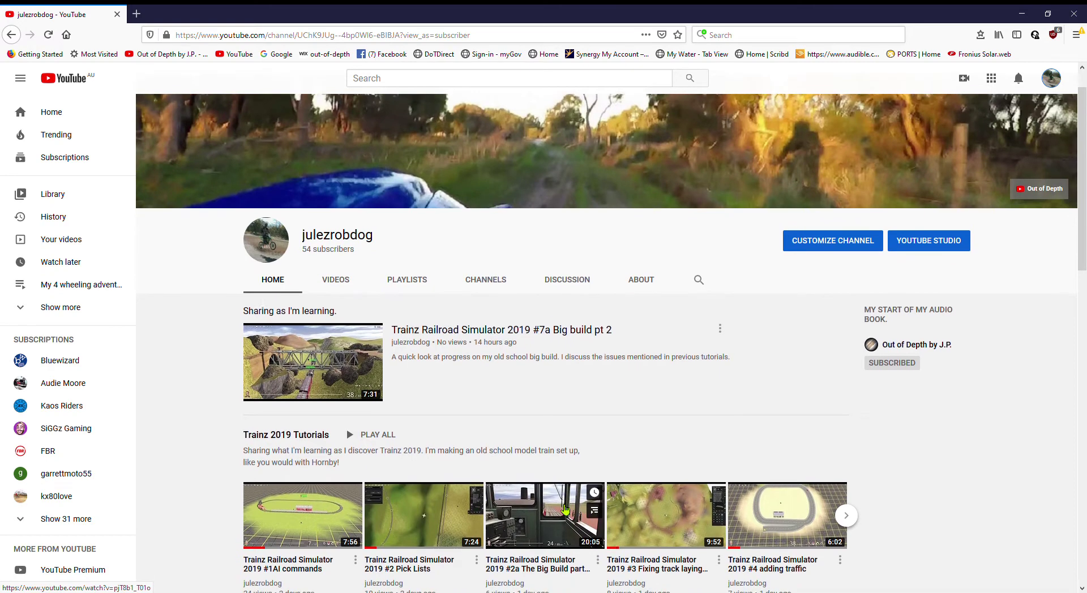
{"action": "scroll", "coordinate": [560, 510], "scroll_direction": "down", "scroll_amount": 1}
{"action": "scroll", "coordinate": [543, 504], "scroll_direction": "down", "scroll_amount": 1}
{"action": "scroll", "coordinate": [544, 504], "scroll_direction": "down", "scroll_amount": 1}
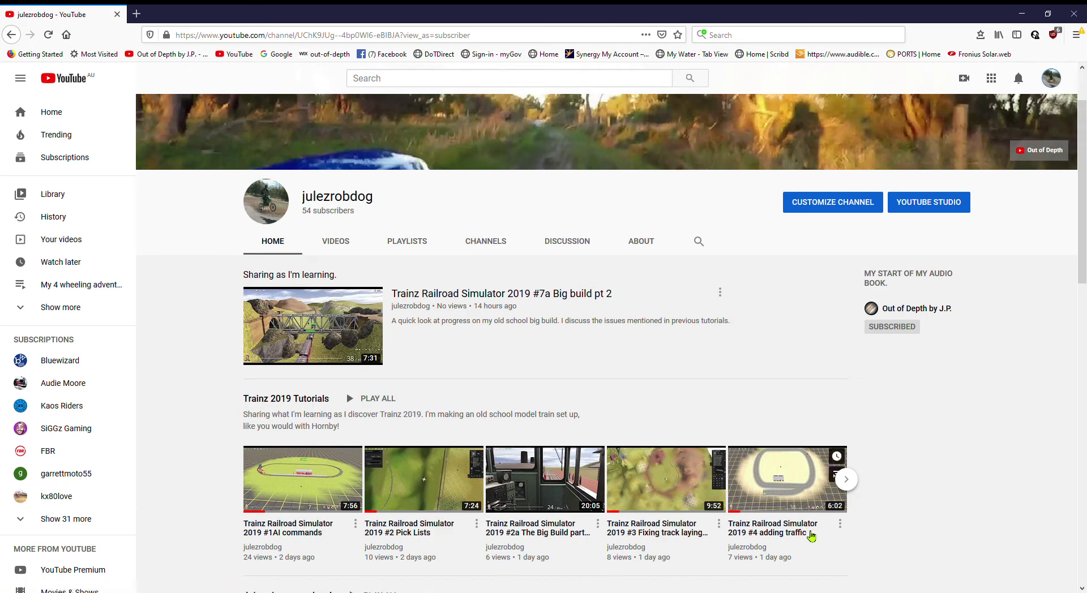
{"action": "left_click", "coordinate": [846, 480]}
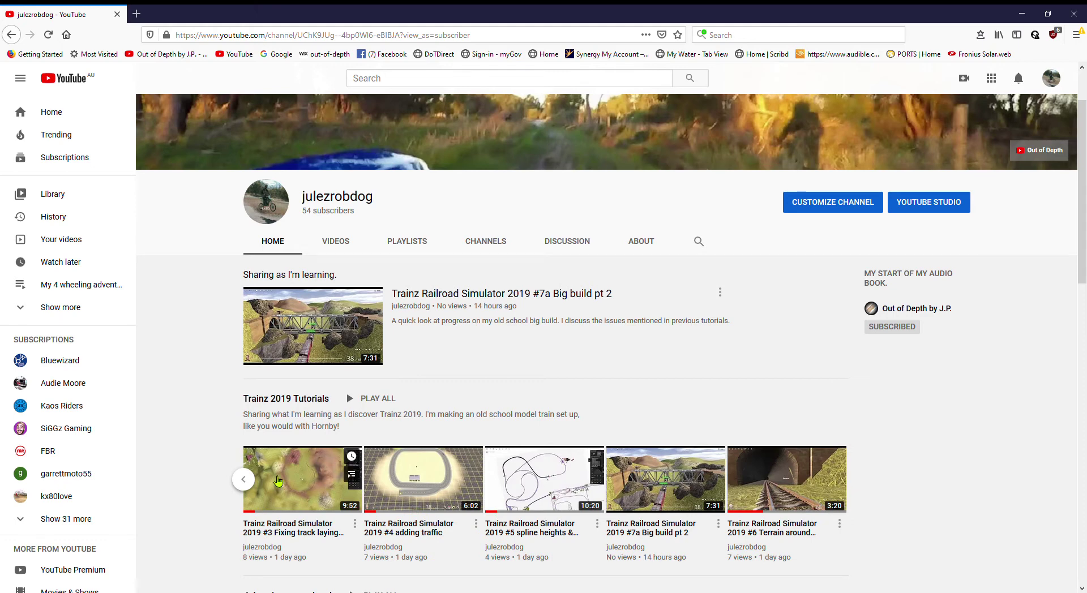
{"action": "left_click", "coordinate": [243, 479]}
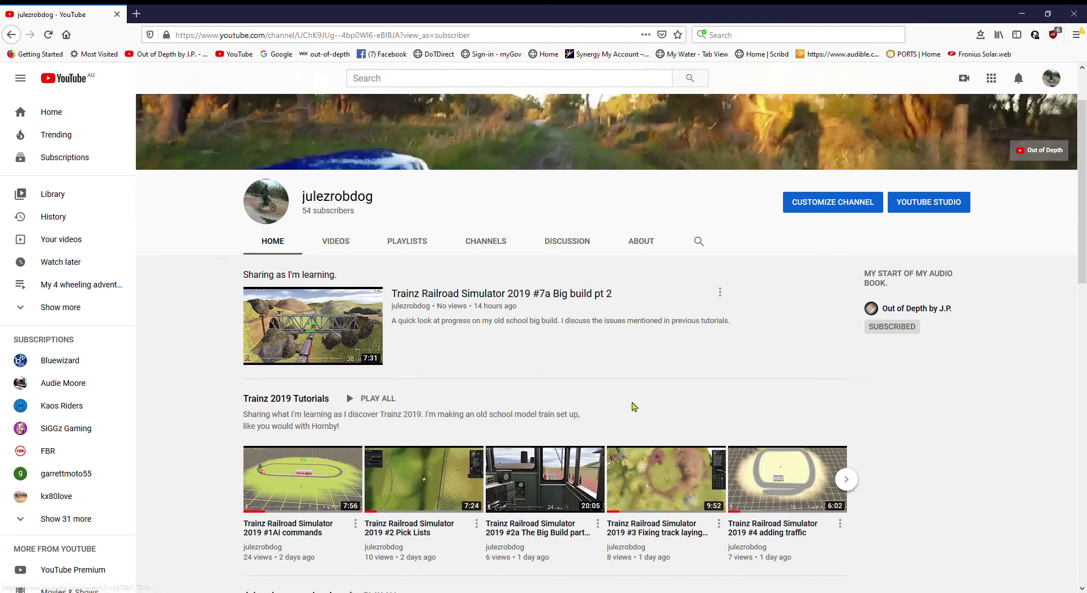
{"action": "scroll", "coordinate": [547, 495], "scroll_direction": "down", "scroll_amount": 3}
{"action": "scroll", "coordinate": [402, 558], "scroll_direction": "down", "scroll_amount": 1}
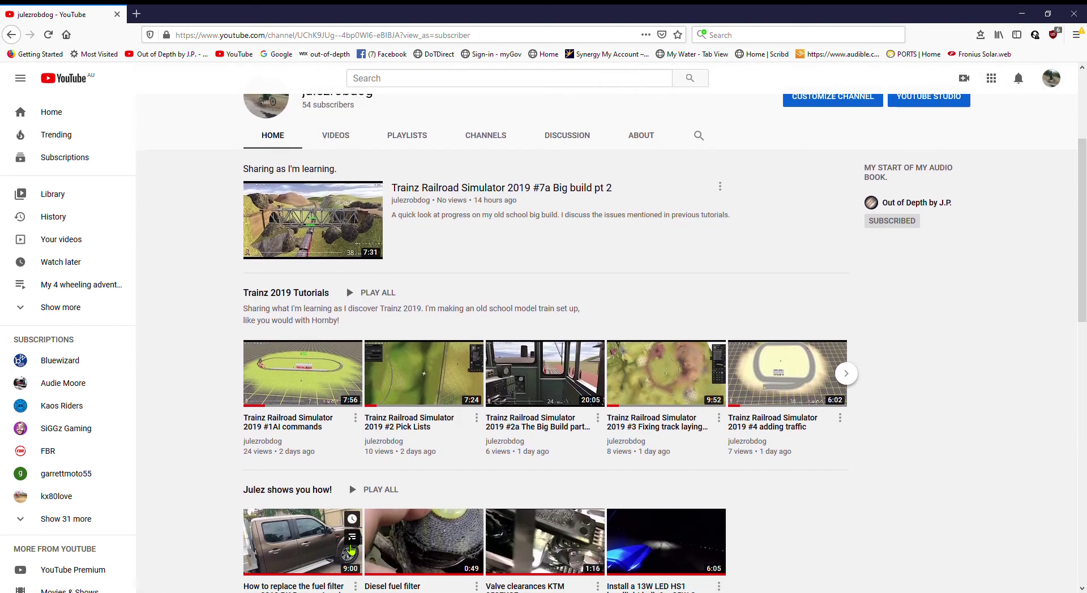
{"action": "scroll", "coordinate": [357, 544], "scroll_direction": "down", "scroll_amount": 1}
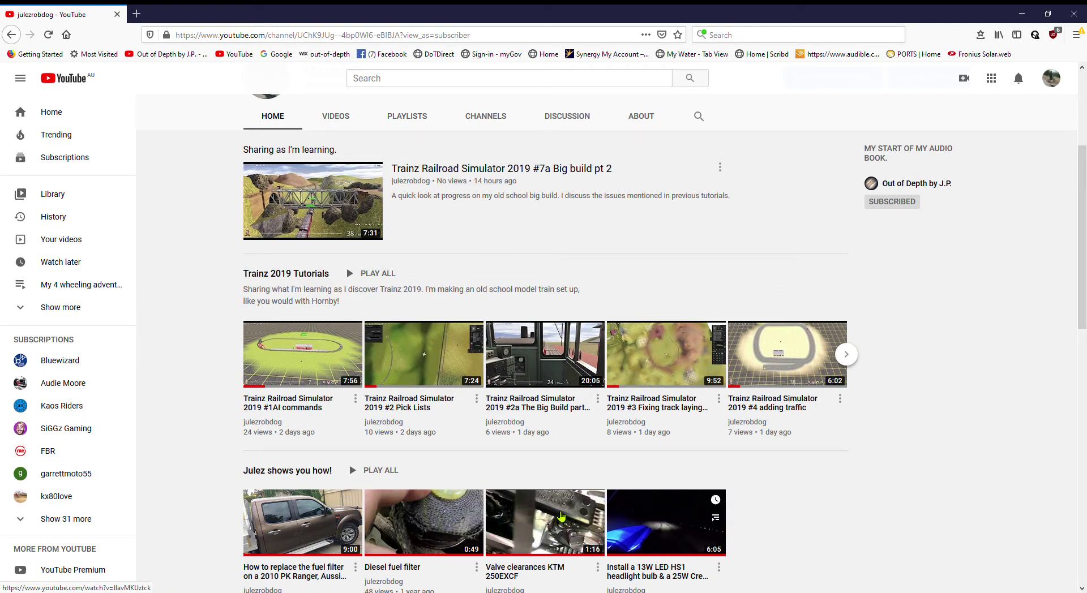
{"action": "scroll", "coordinate": [284, 520], "scroll_direction": "down", "scroll_amount": 1}
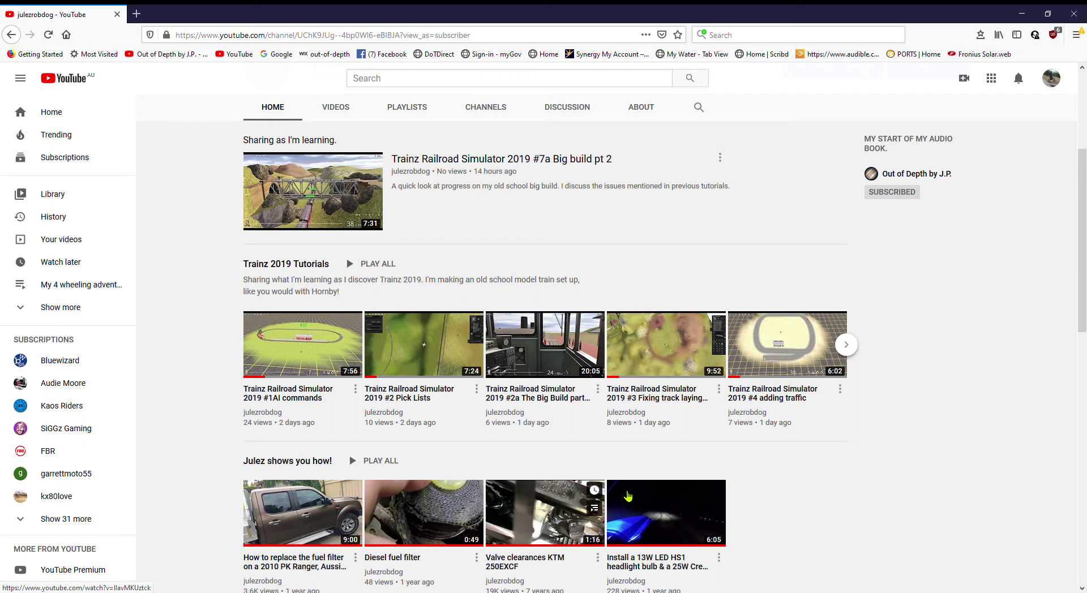
{"action": "mouse_move", "coordinate": [422, 513]}
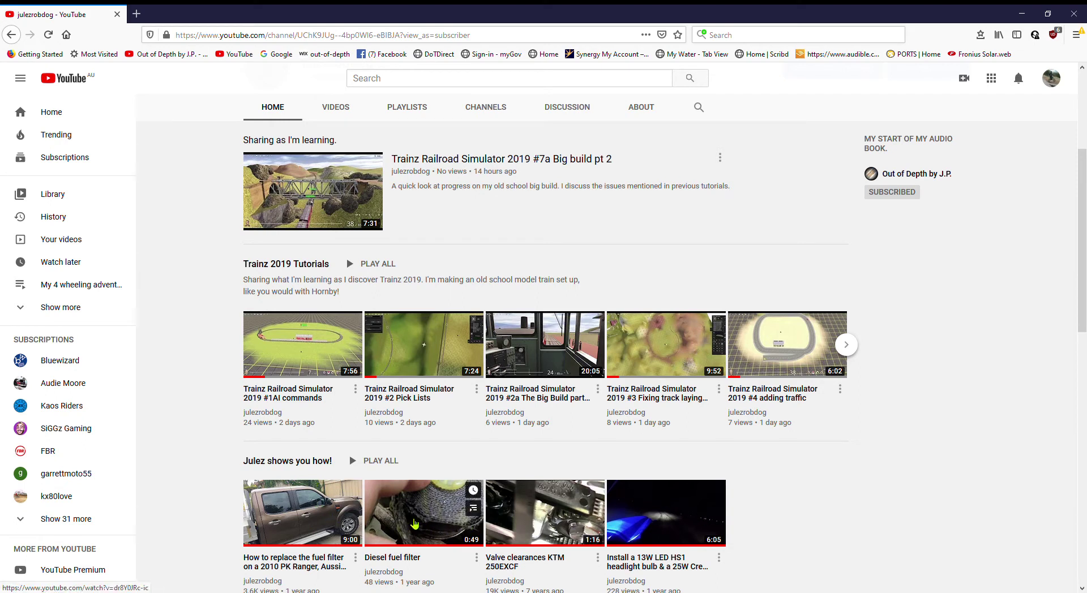
{"action": "scroll", "coordinate": [426, 527], "scroll_direction": "down", "scroll_amount": 2}
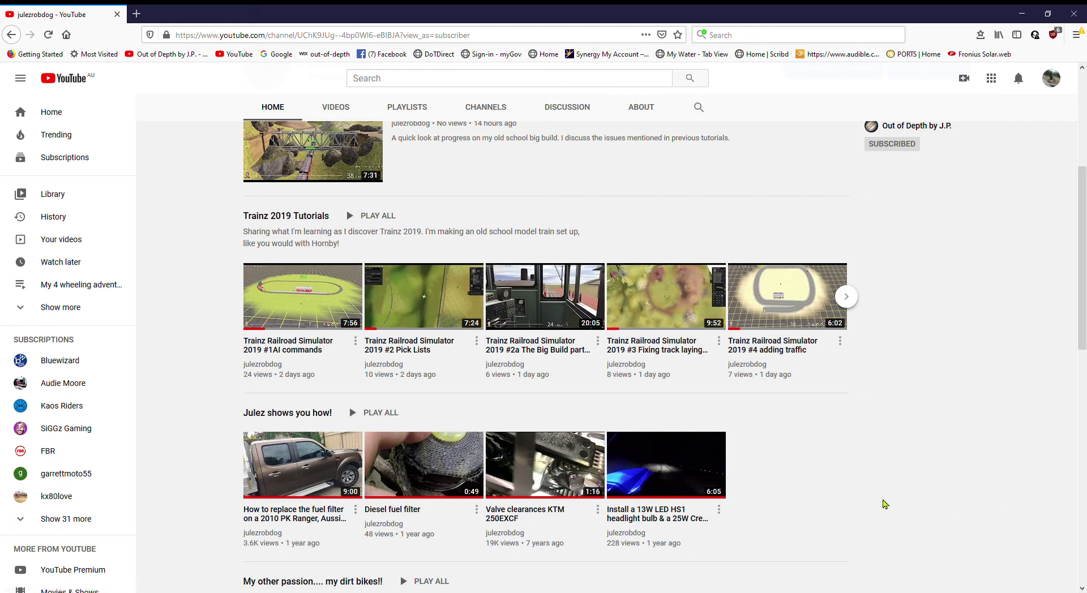
{"action": "scroll", "coordinate": [722, 510], "scroll_direction": "down", "scroll_amount": 3}
{"action": "scroll", "coordinate": [508, 544], "scroll_direction": "down", "scroll_amount": 2}
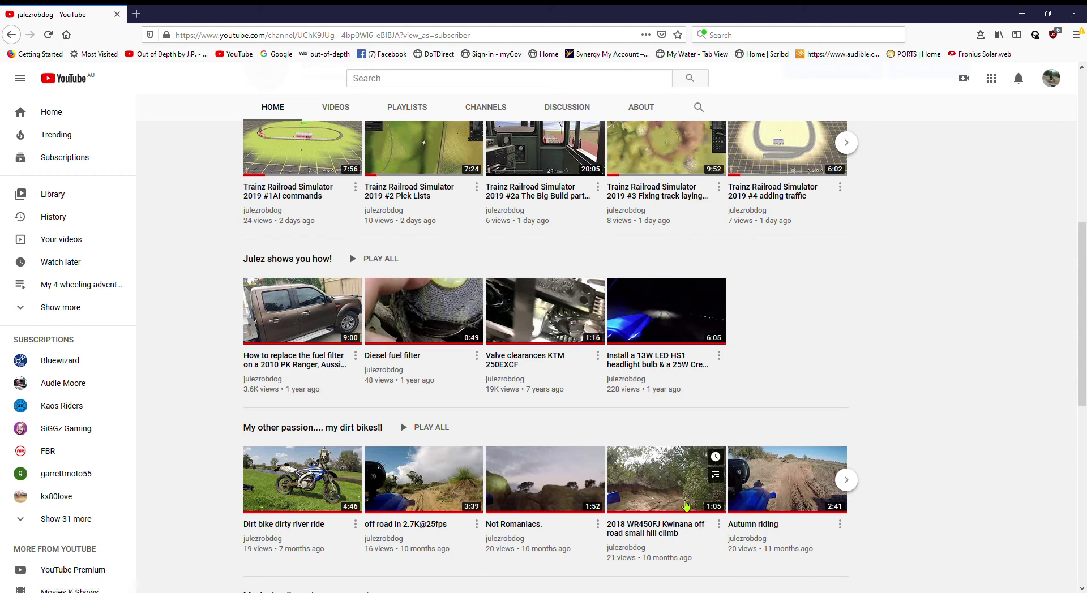
{"action": "mouse_move", "coordinate": [306, 470]}
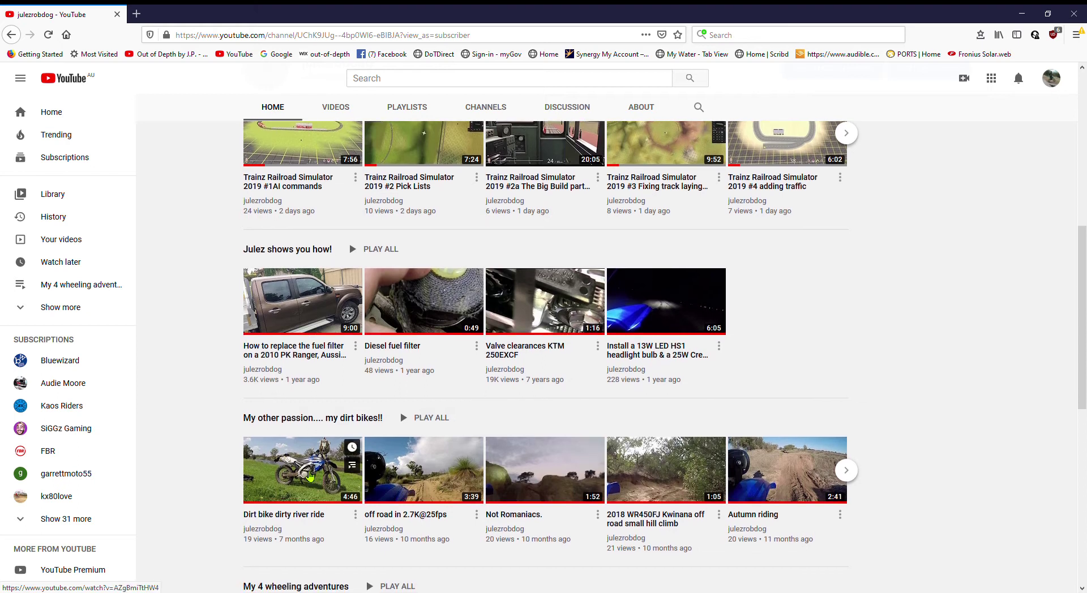
{"action": "scroll", "coordinate": [796, 476], "scroll_direction": "down", "scroll_amount": 1}
{"action": "scroll", "coordinate": [796, 466], "scroll_direction": "down", "scroll_amount": 1}
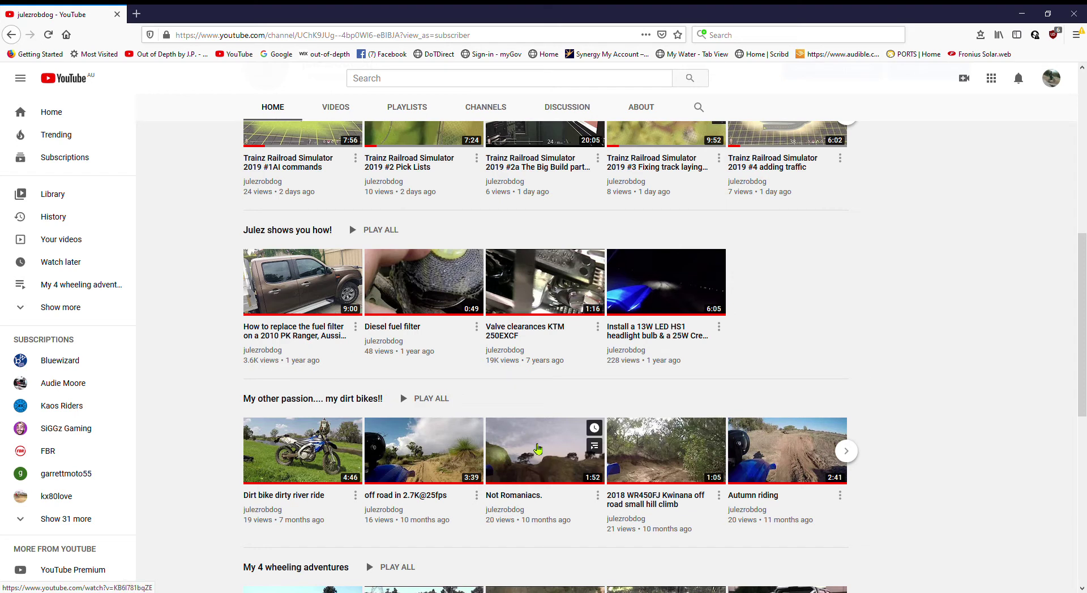
{"action": "scroll", "coordinate": [538, 449], "scroll_direction": "down", "scroll_amount": 2}
{"action": "scroll", "coordinate": [537, 448], "scroll_direction": "down", "scroll_amount": 2}
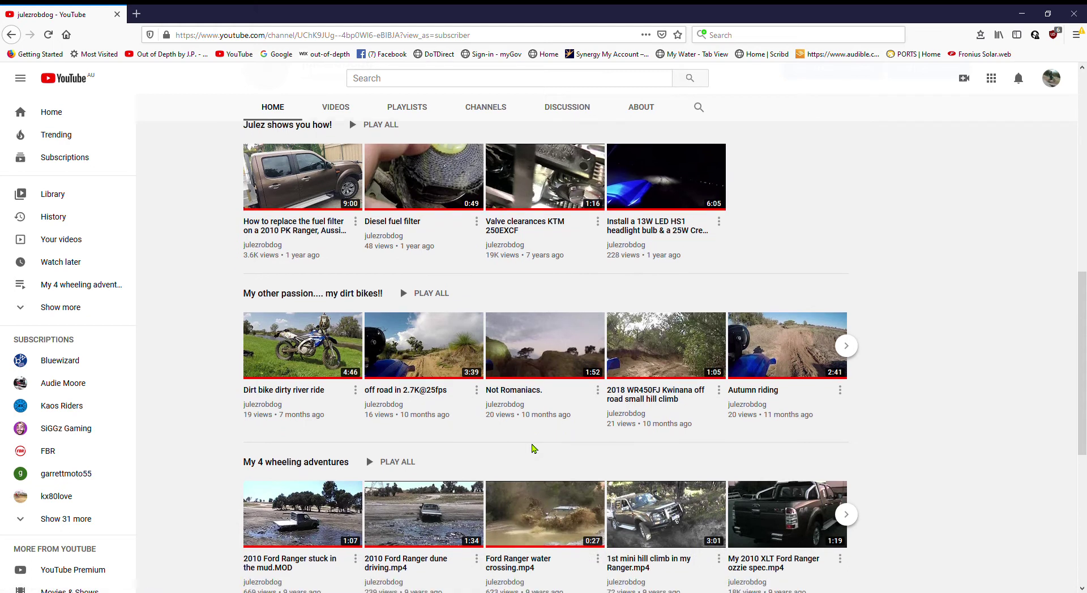
{"action": "scroll", "coordinate": [538, 449], "scroll_direction": "down", "scroll_amount": 1}
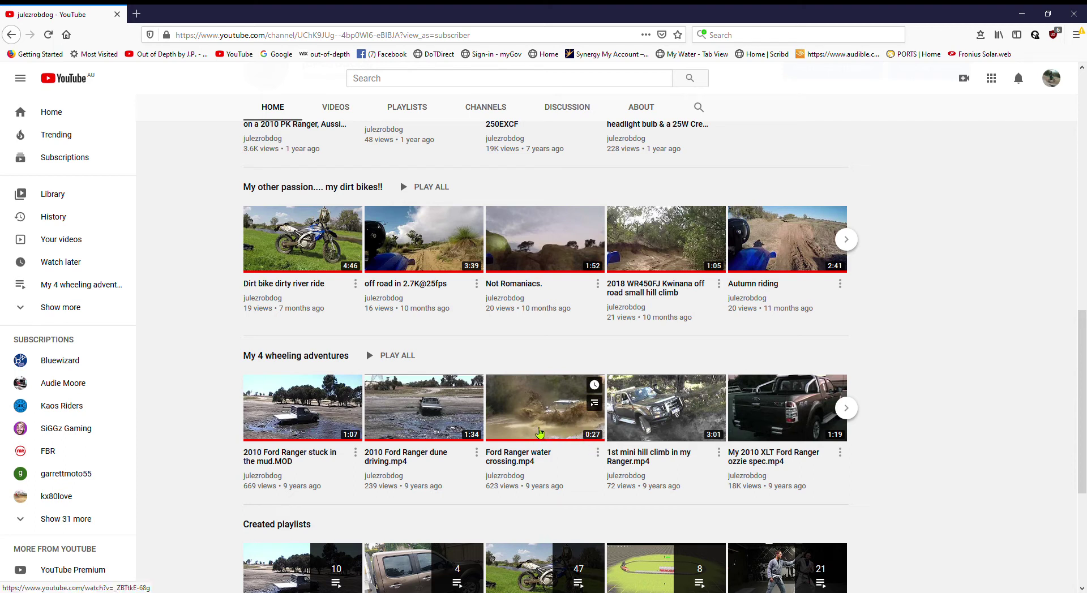
{"action": "mouse_move", "coordinate": [786, 514]}
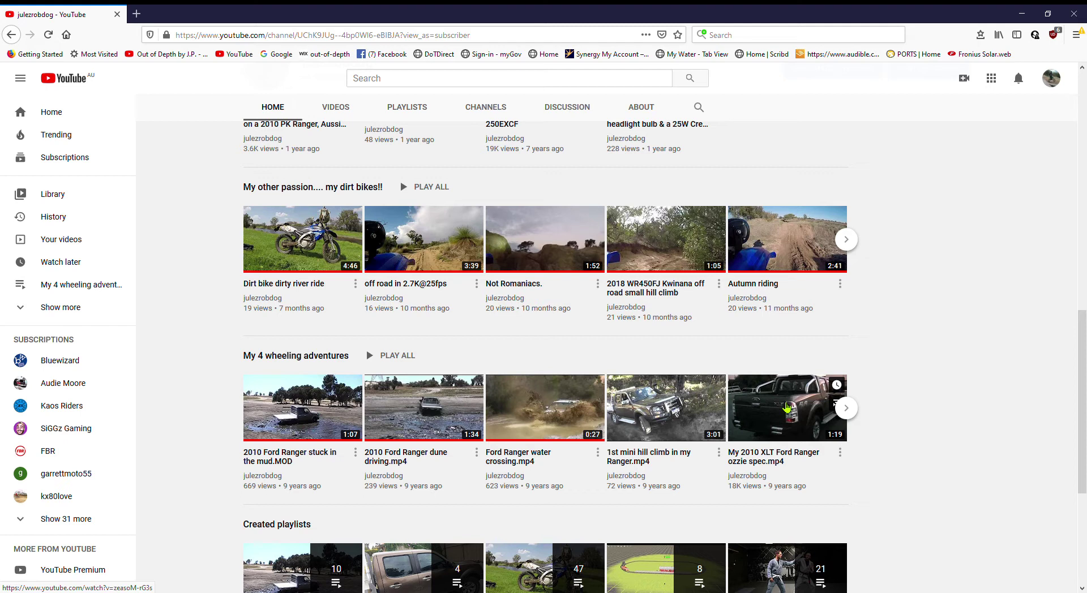
{"action": "scroll", "coordinate": [788, 409], "scroll_direction": "down", "scroll_amount": 3}
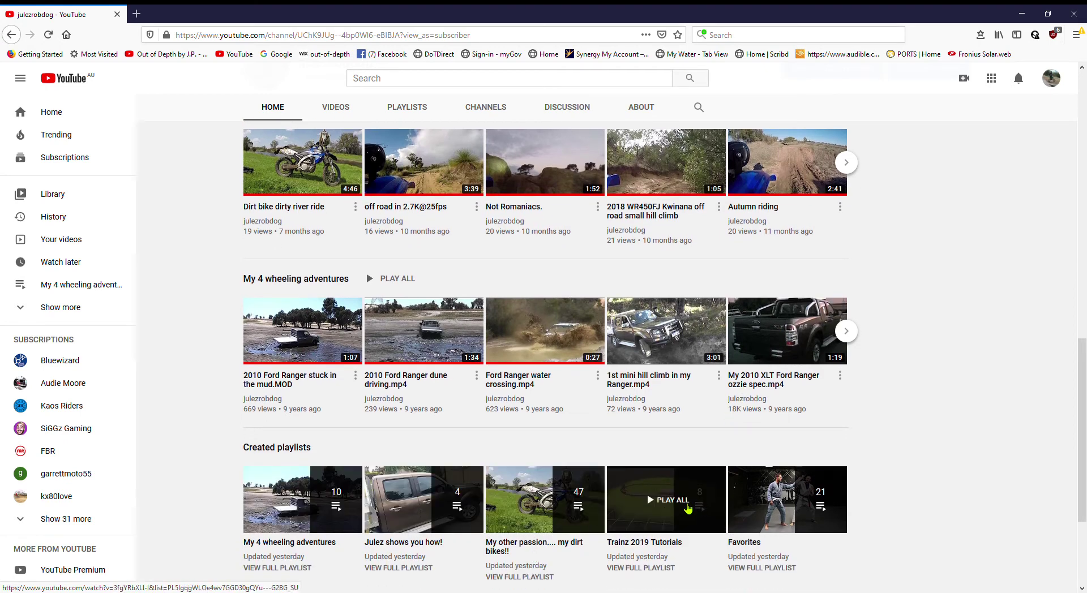
{"action": "mouse_move", "coordinate": [665, 567]}
{"action": "scroll", "coordinate": [654, 527], "scroll_direction": "down", "scroll_amount": 2}
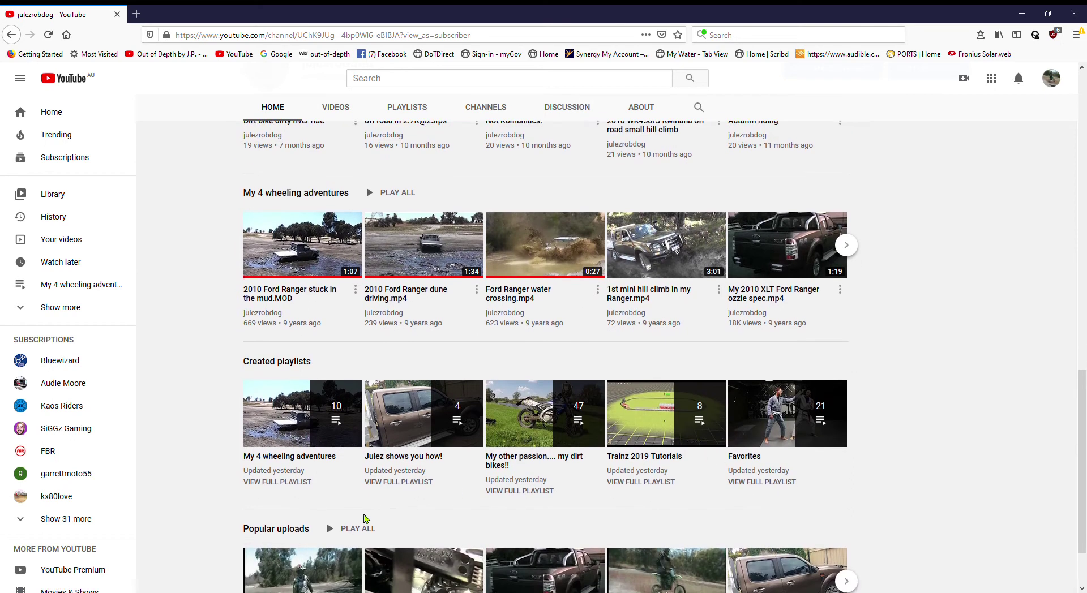
{"action": "scroll", "coordinate": [718, 498], "scroll_direction": "down", "scroll_amount": 4}
{"action": "scroll", "coordinate": [509, 510], "scroll_direction": "up", "scroll_amount": 1}
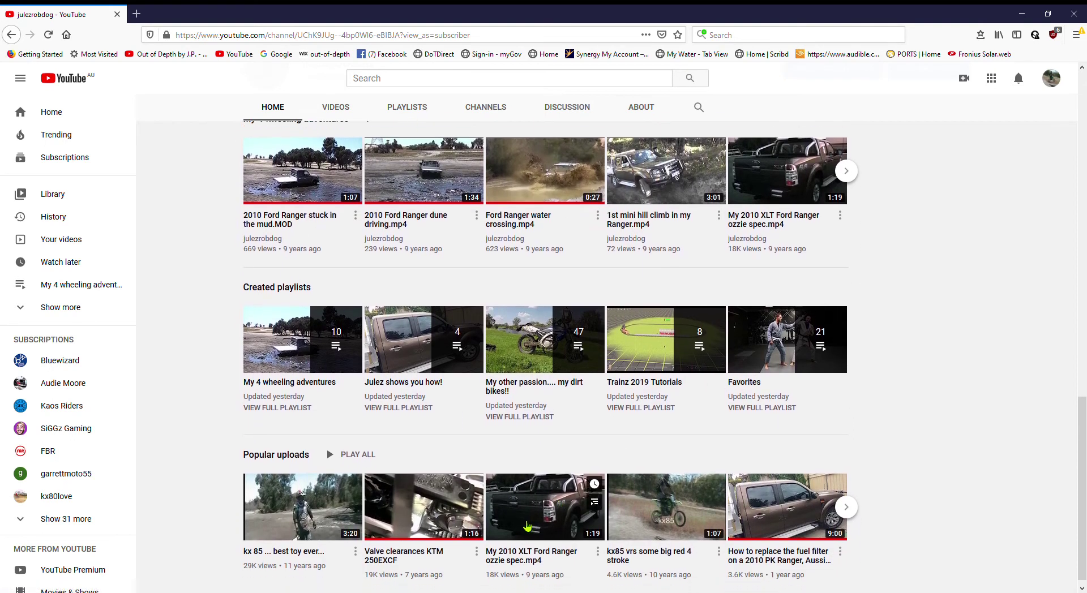
{"action": "scroll", "coordinate": [455, 524], "scroll_direction": "down", "scroll_amount": 1}
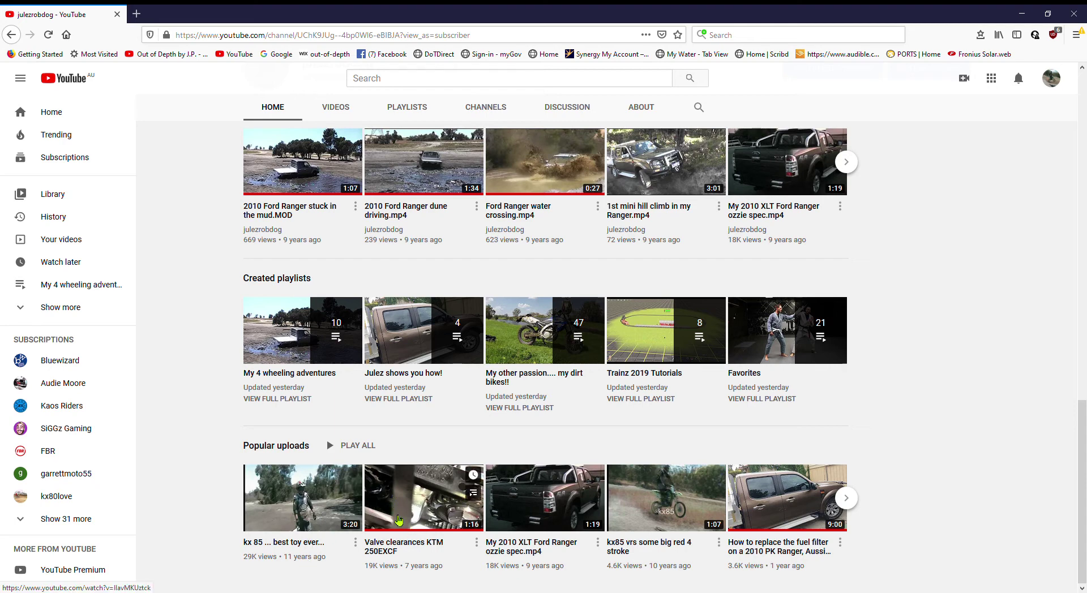
{"action": "mouse_move", "coordinate": [665, 507]}
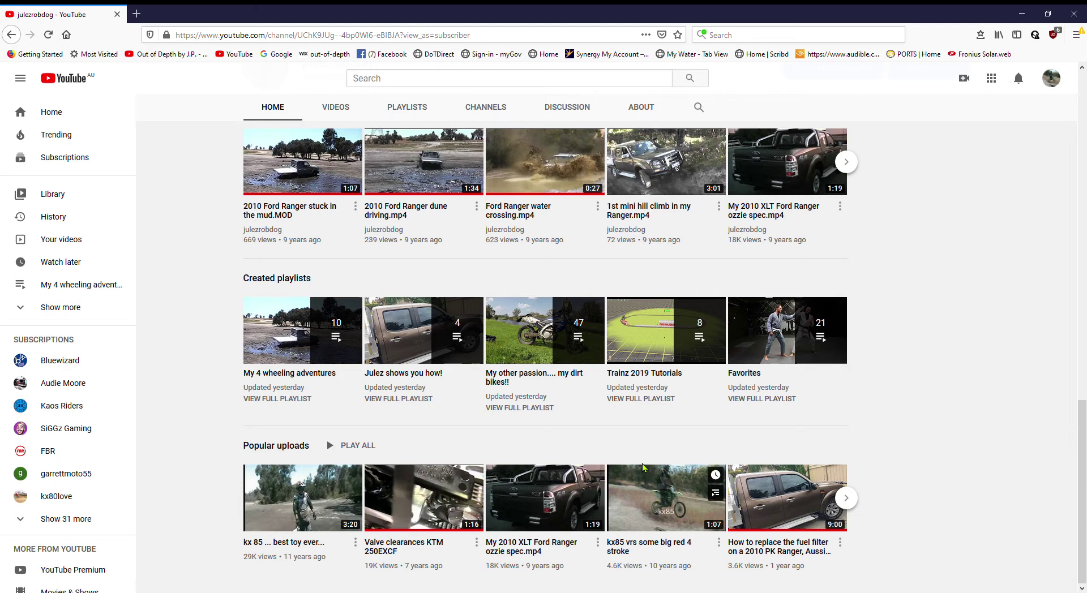
{"action": "scroll", "coordinate": [648, 437], "scroll_direction": "up", "scroll_amount": 1}
{"action": "scroll", "coordinate": [648, 438], "scroll_direction": "up", "scroll_amount": 2}
{"action": "scroll", "coordinate": [647, 437], "scroll_direction": "up", "scroll_amount": 2}
{"action": "scroll", "coordinate": [648, 437], "scroll_direction": "up", "scroll_amount": 2}
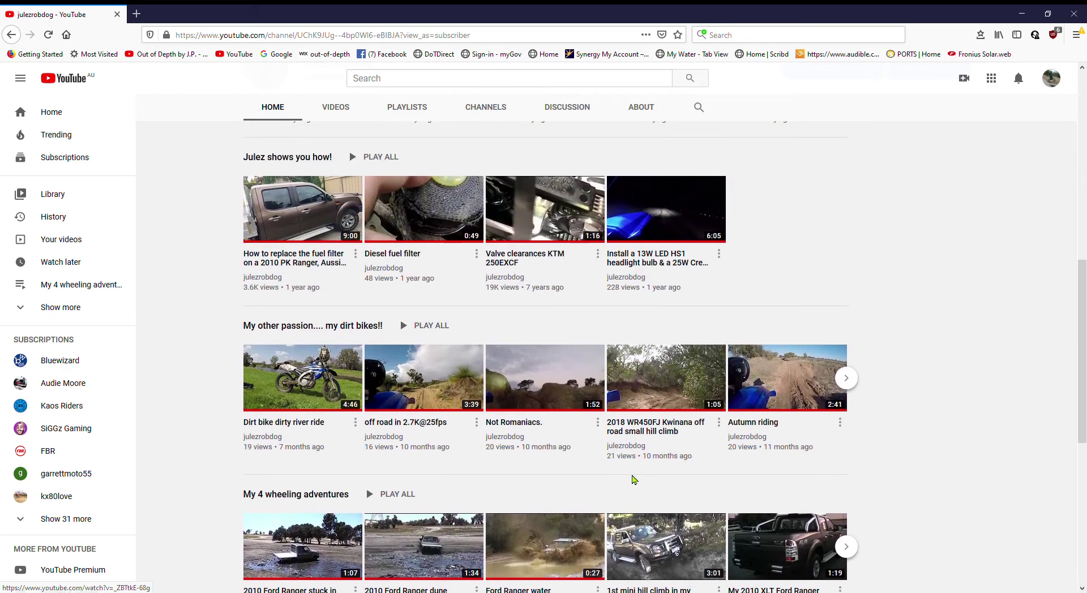
{"action": "scroll", "coordinate": [616, 456], "scroll_direction": "up", "scroll_amount": 2}
{"action": "scroll", "coordinate": [616, 456], "scroll_direction": "up", "scroll_amount": 3}
{"action": "scroll", "coordinate": [616, 456], "scroll_direction": "up", "scroll_amount": 2}
{"action": "scroll", "coordinate": [652, 466], "scroll_direction": "up", "scroll_amount": 3}
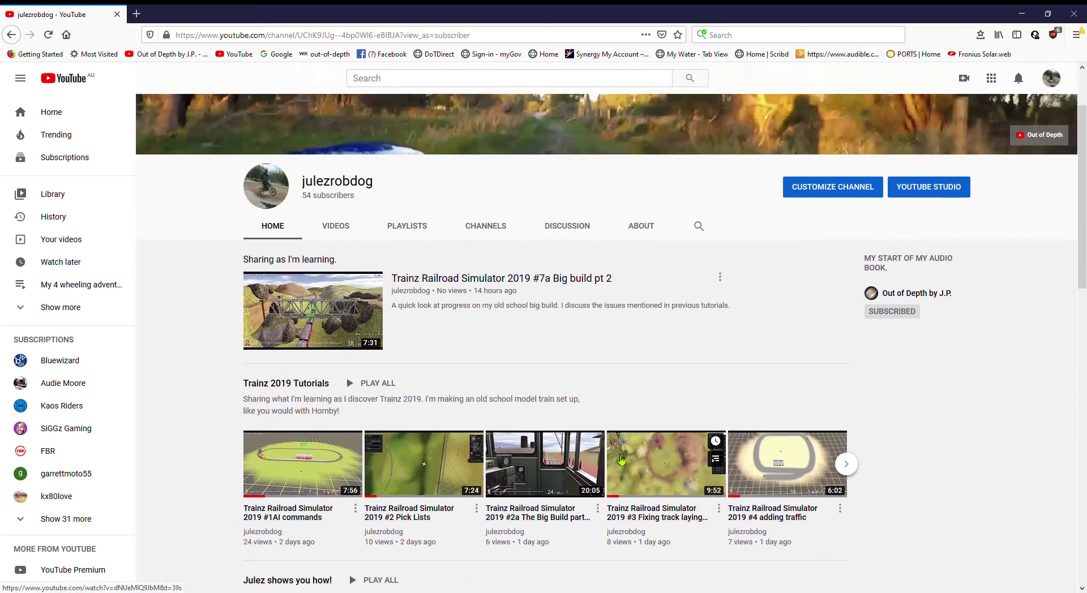
{"action": "scroll", "coordinate": [652, 465], "scroll_direction": "up", "scroll_amount": 2}
{"action": "scroll", "coordinate": [652, 466], "scroll_direction": "up", "scroll_amount": 1}
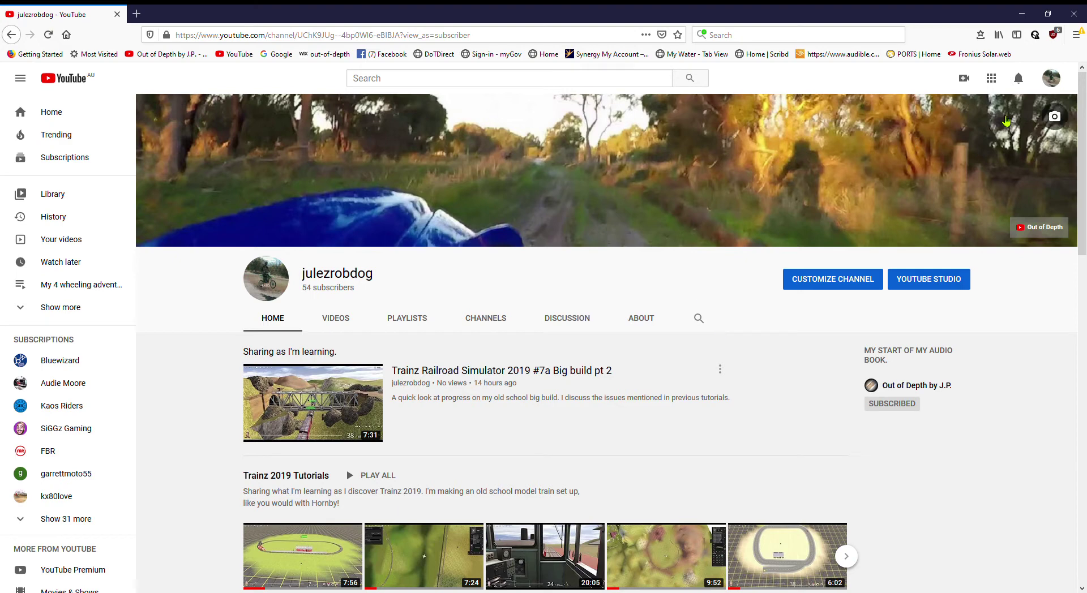
{"action": "mouse_move", "coordinate": [1018, 78]}
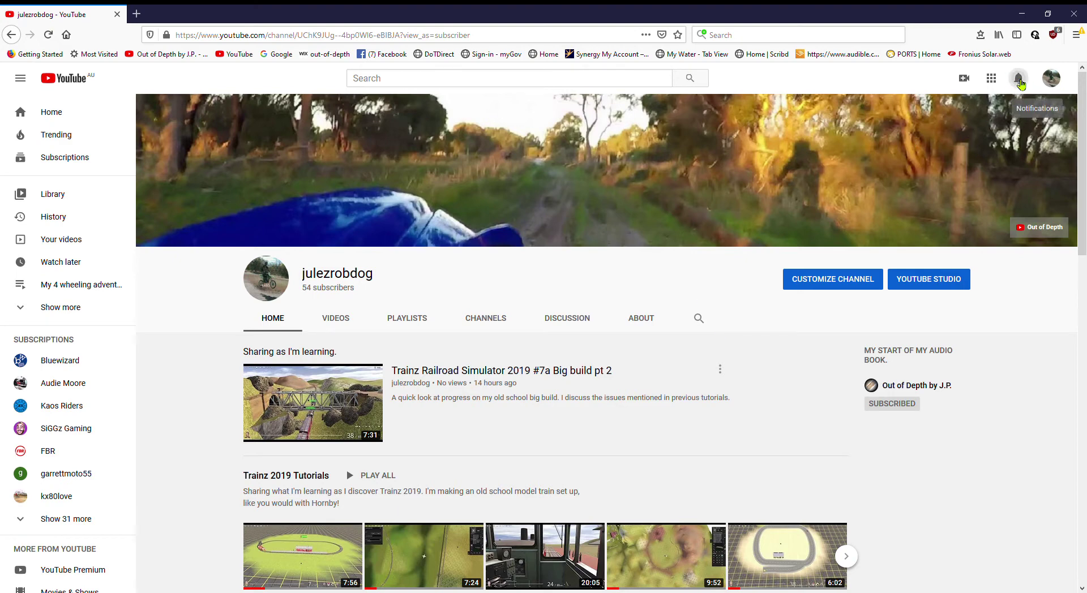
{"action": "left_click", "coordinate": [1018, 82]}
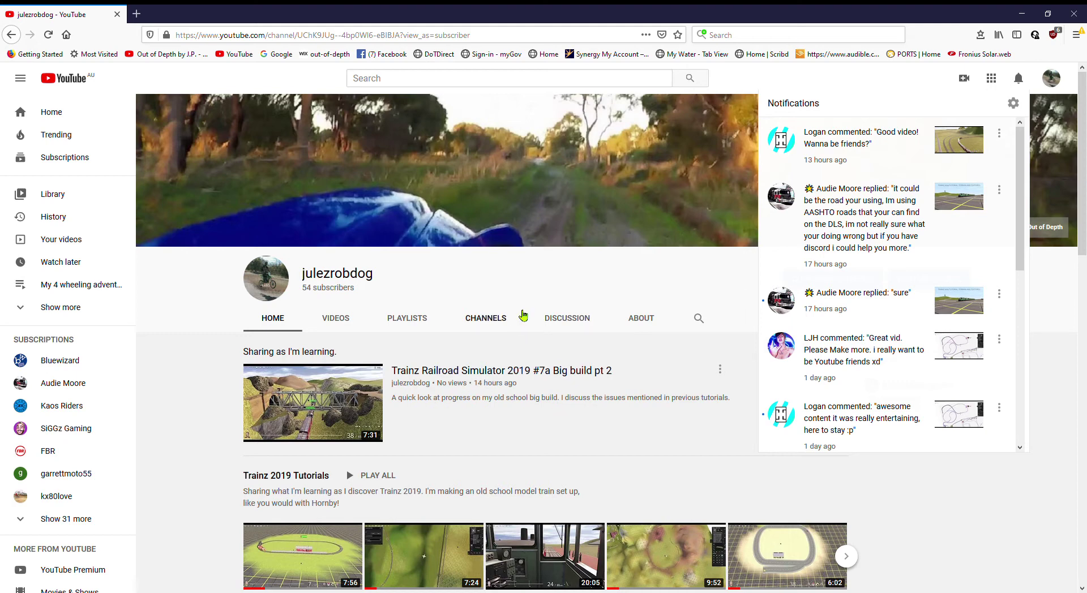
{"action": "left_click", "coordinate": [475, 286]}
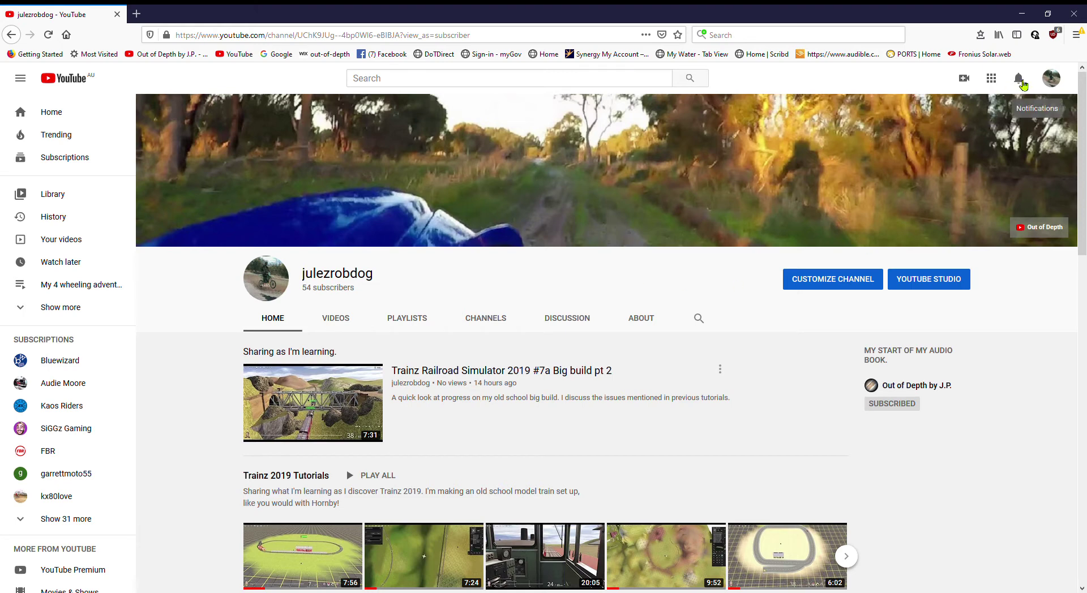
- Reopen the bell notifications list of recent comments over the julezrobdog channel page
{"action": "left_click", "coordinate": [1020, 83]}
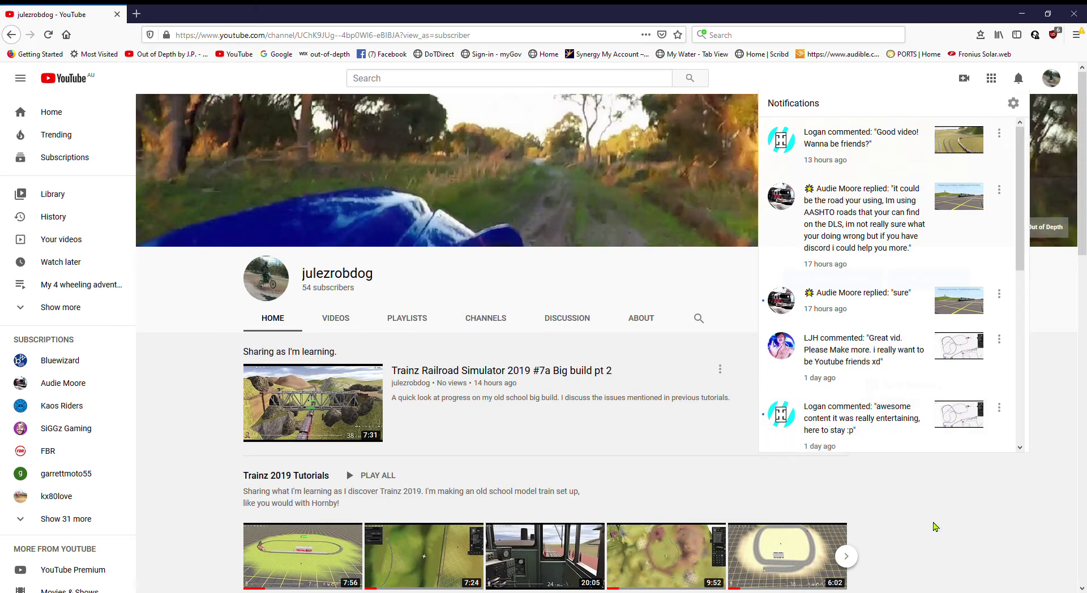
{"action": "left_click", "coordinate": [213, 530]}
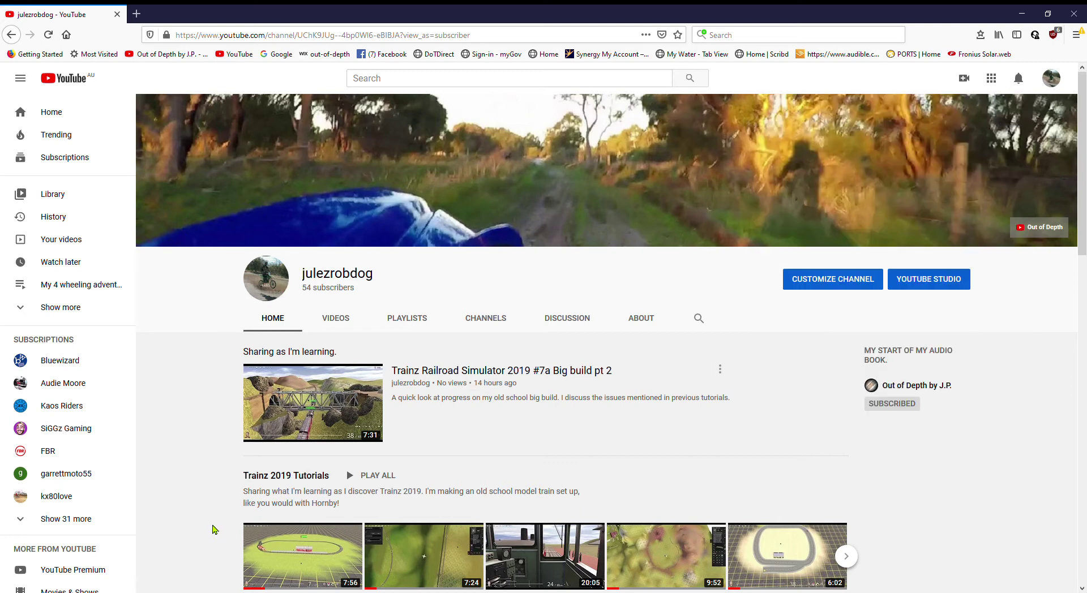
{"action": "scroll", "coordinate": [213, 531], "scroll_direction": "down", "scroll_amount": 1}
{"action": "scroll", "coordinate": [212, 530], "scroll_direction": "down", "scroll_amount": 1}
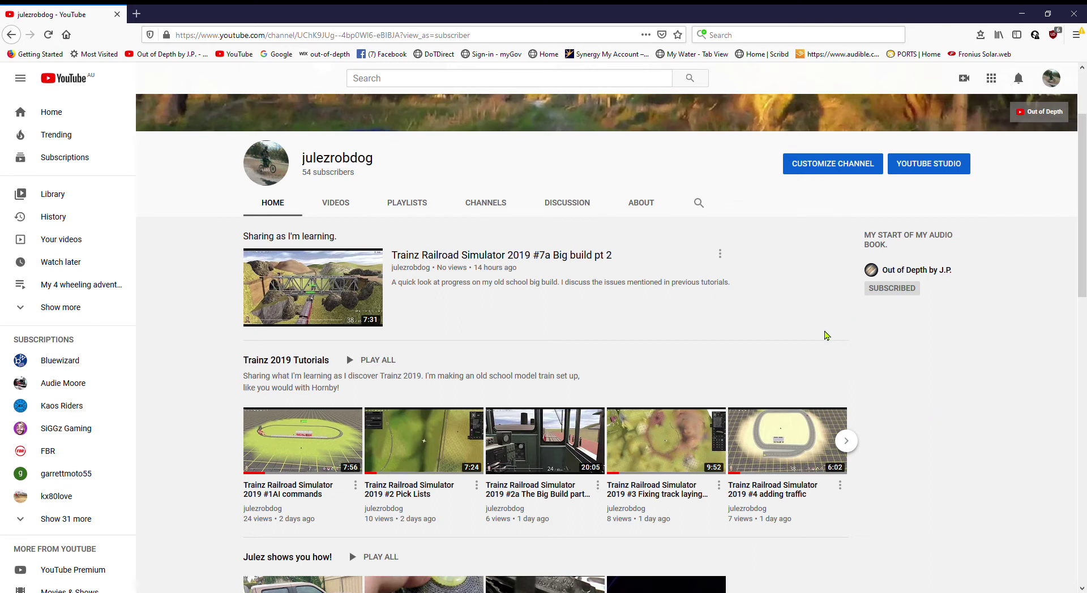
{"action": "scroll", "coordinate": [883, 378], "scroll_direction": "down", "scroll_amount": 3}
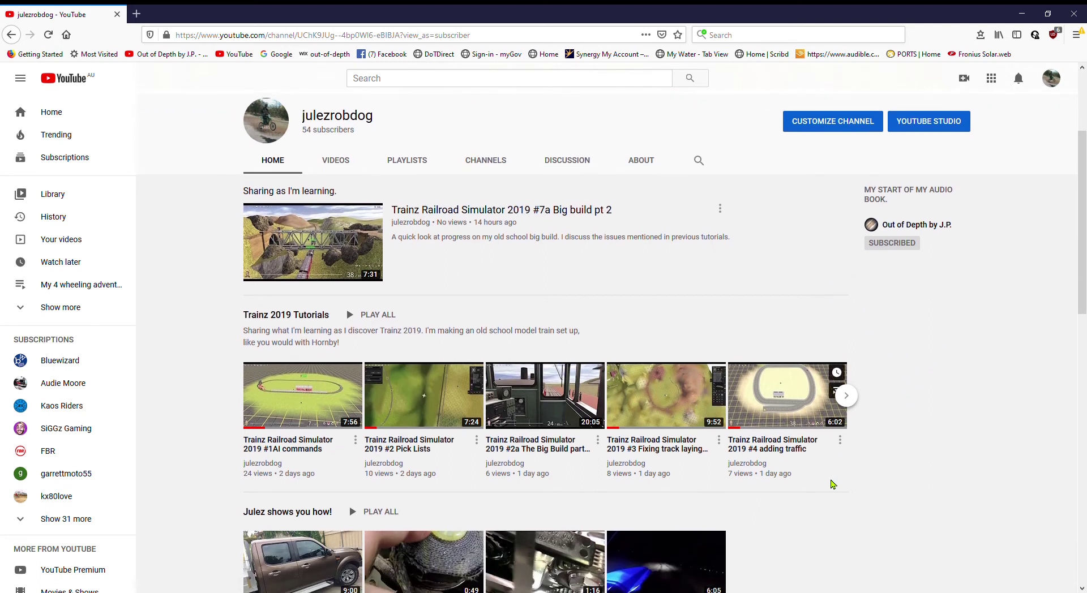
{"action": "scroll", "coordinate": [831, 441], "scroll_direction": "down", "scroll_amount": 2}
{"action": "scroll", "coordinate": [819, 474], "scroll_direction": "down", "scroll_amount": 2}
{"action": "scroll", "coordinate": [807, 472], "scroll_direction": "up", "scroll_amount": 3}
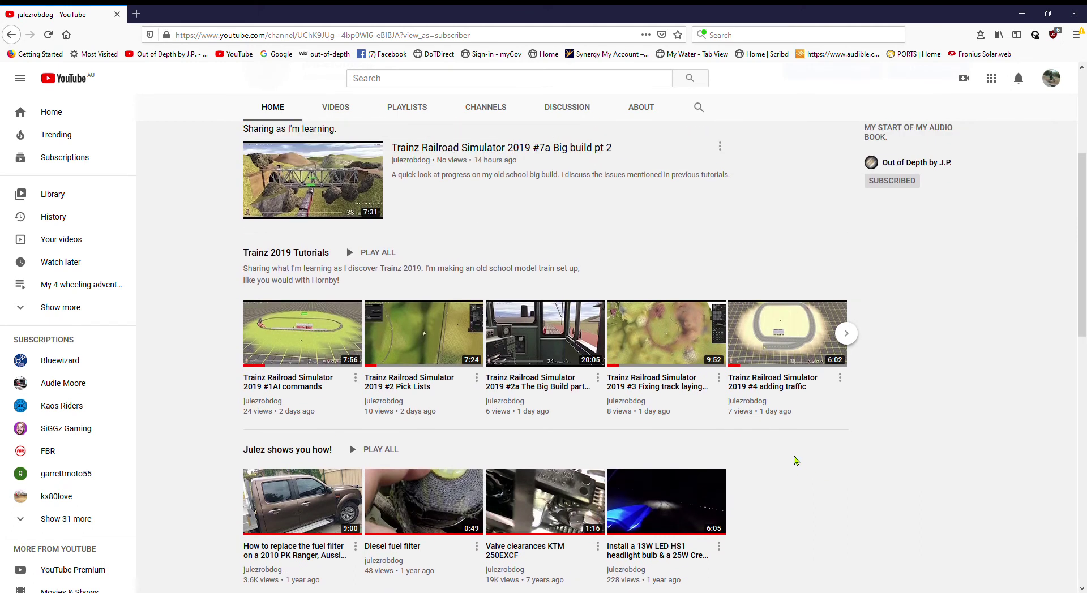
{"action": "scroll", "coordinate": [803, 469], "scroll_direction": "up", "scroll_amount": 2}
{"action": "scroll", "coordinate": [798, 442], "scroll_direction": "up", "scroll_amount": 2}
{"action": "scroll", "coordinate": [790, 417], "scroll_direction": "up", "scroll_amount": 1}
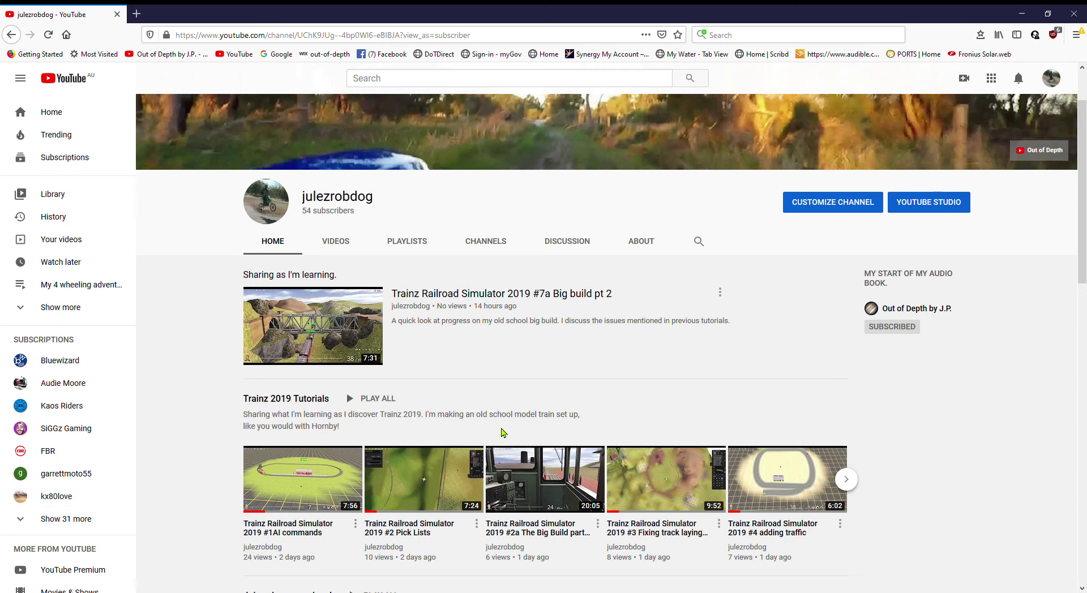
{"action": "scroll", "coordinate": [529, 468], "scroll_direction": "down", "scroll_amount": 1}
{"action": "scroll", "coordinate": [529, 468], "scroll_direction": "down", "scroll_amount": 1}
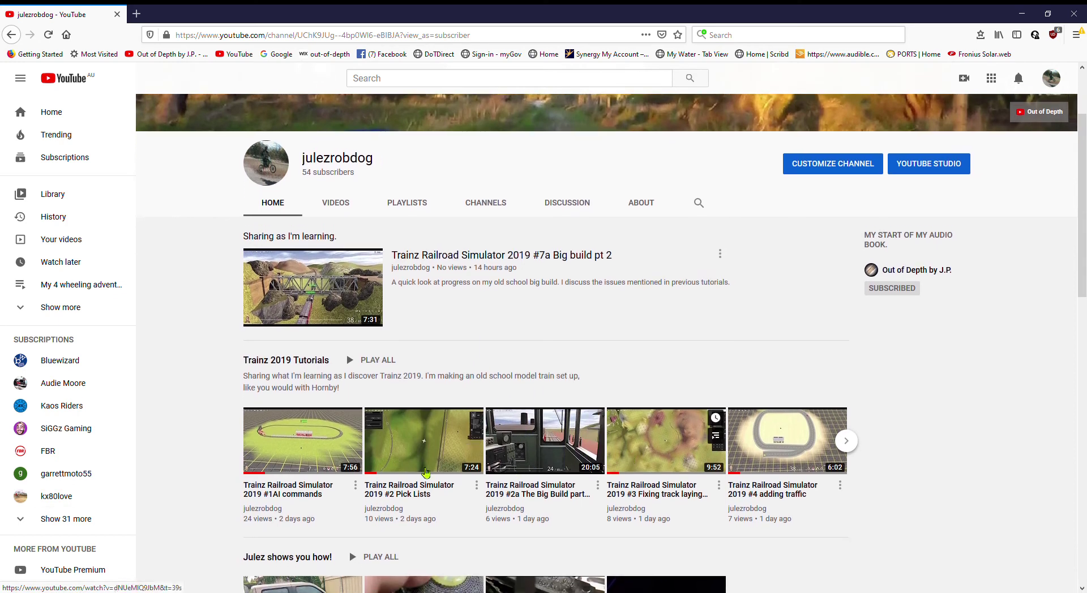
{"action": "scroll", "coordinate": [475, 493], "scroll_direction": "down", "scroll_amount": 2}
{"action": "scroll", "coordinate": [418, 527], "scroll_direction": "down", "scroll_amount": 2}
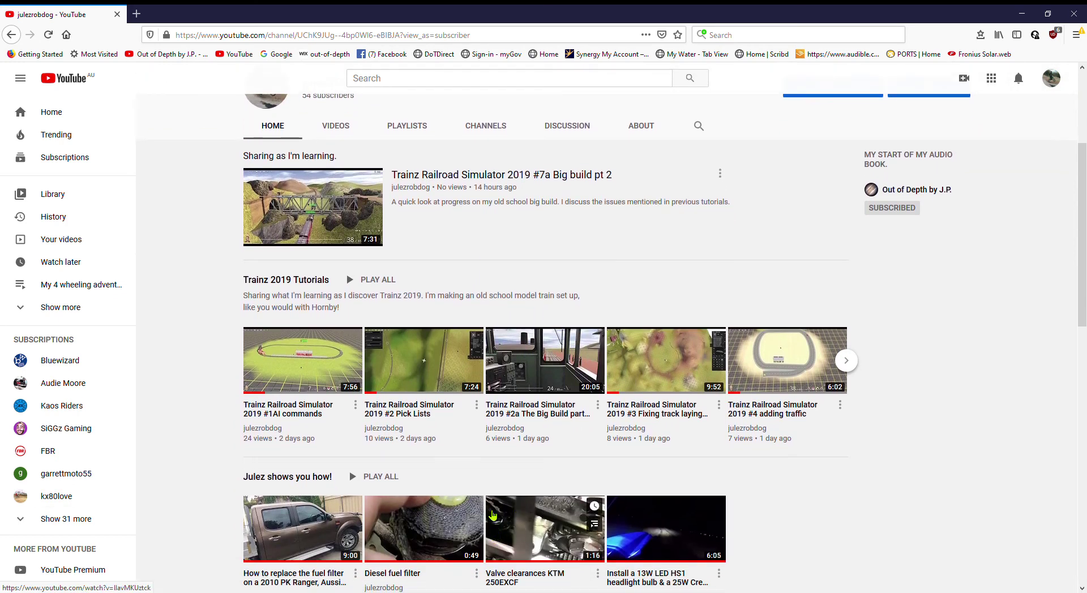
{"action": "scroll", "coordinate": [356, 527], "scroll_direction": "down", "scroll_amount": 3}
{"action": "scroll", "coordinate": [257, 553], "scroll_direction": "down", "scroll_amount": 1}
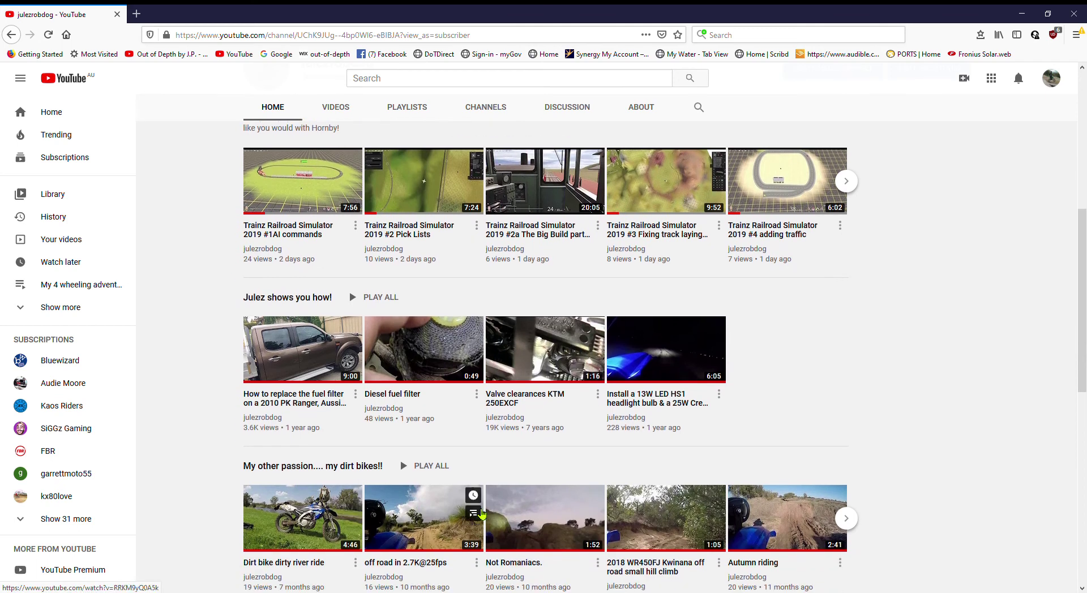
{"action": "mouse_move", "coordinate": [666, 517]}
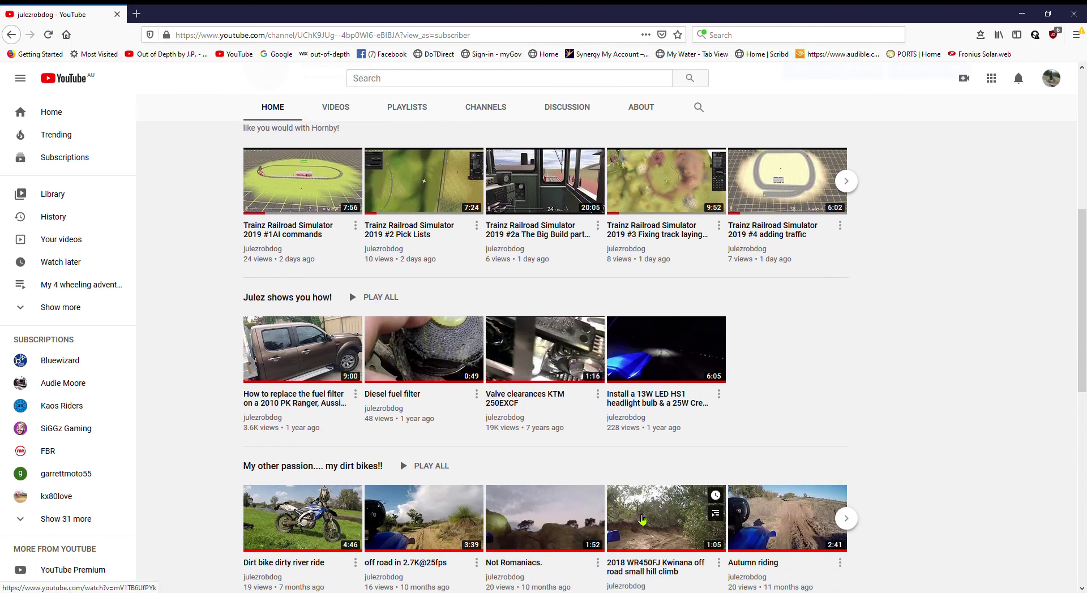
{"action": "scroll", "coordinate": [637, 518], "scroll_direction": "down", "scroll_amount": 1}
{"action": "scroll", "coordinate": [526, 561], "scroll_direction": "down", "scroll_amount": 1}
{"action": "scroll", "coordinate": [516, 577], "scroll_direction": "down", "scroll_amount": 2}
{"action": "scroll", "coordinate": [510, 552], "scroll_direction": "down", "scroll_amount": 1}
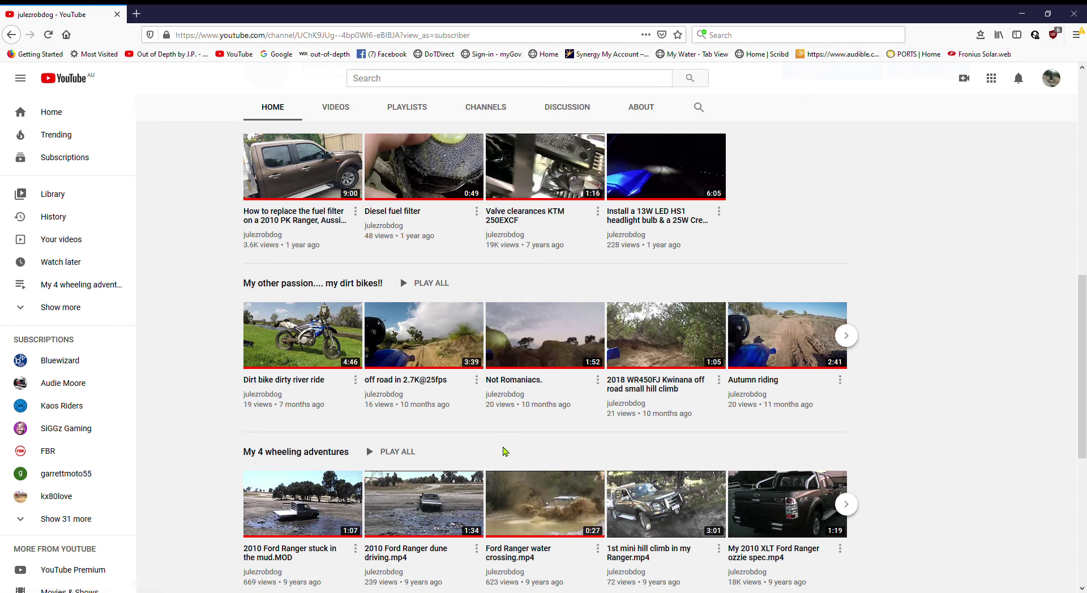
{"action": "scroll", "coordinate": [503, 451], "scroll_direction": "down", "scroll_amount": 2}
{"action": "scroll", "coordinate": [450, 524], "scroll_direction": "down", "scroll_amount": 1}
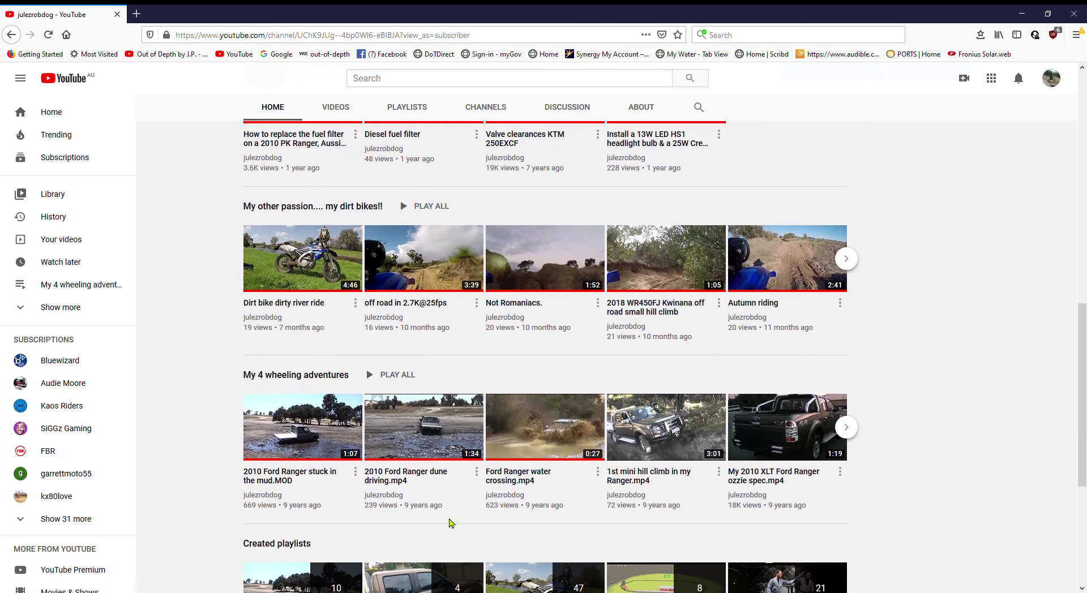
{"action": "scroll", "coordinate": [449, 524], "scroll_direction": "down", "scroll_amount": 1}
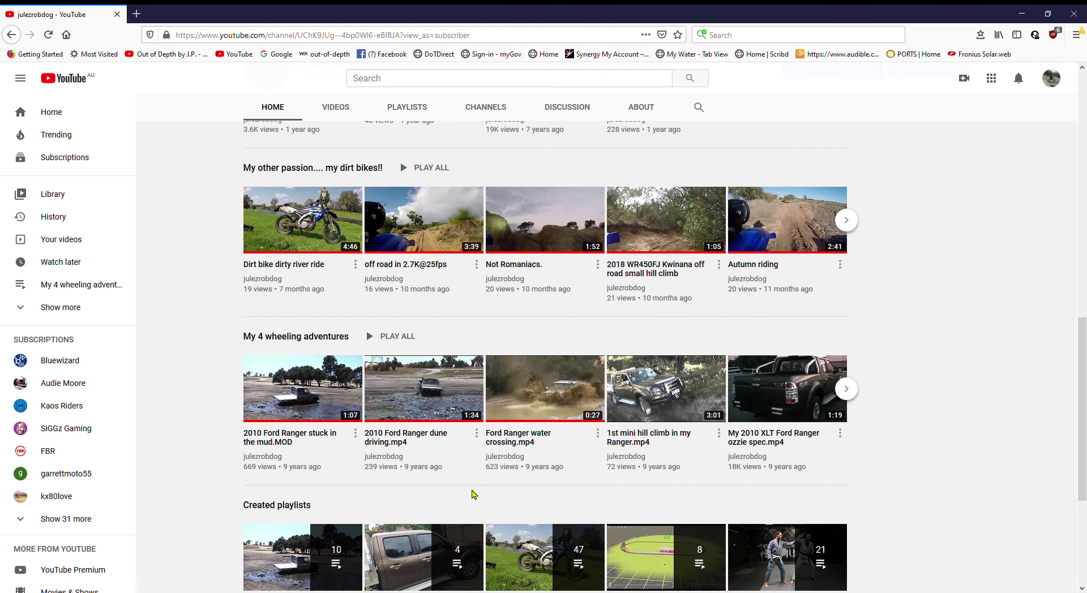
{"action": "scroll", "coordinate": [474, 494], "scroll_direction": "down", "scroll_amount": 1}
{"action": "scroll", "coordinate": [474, 494], "scroll_direction": "down", "scroll_amount": 1}
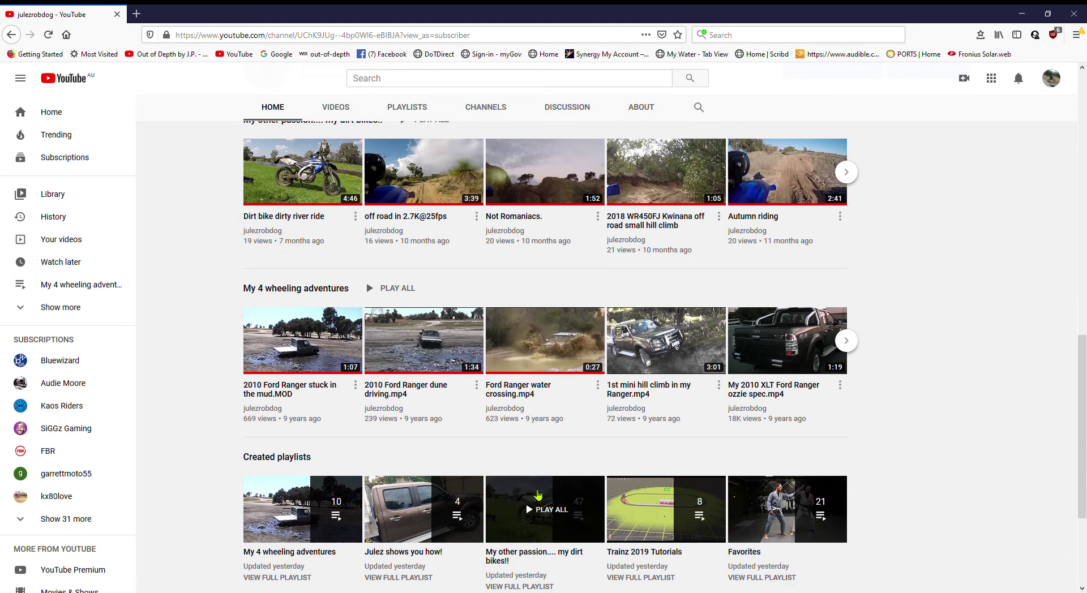
{"action": "scroll", "coordinate": [592, 527], "scroll_direction": "down", "scroll_amount": 1}
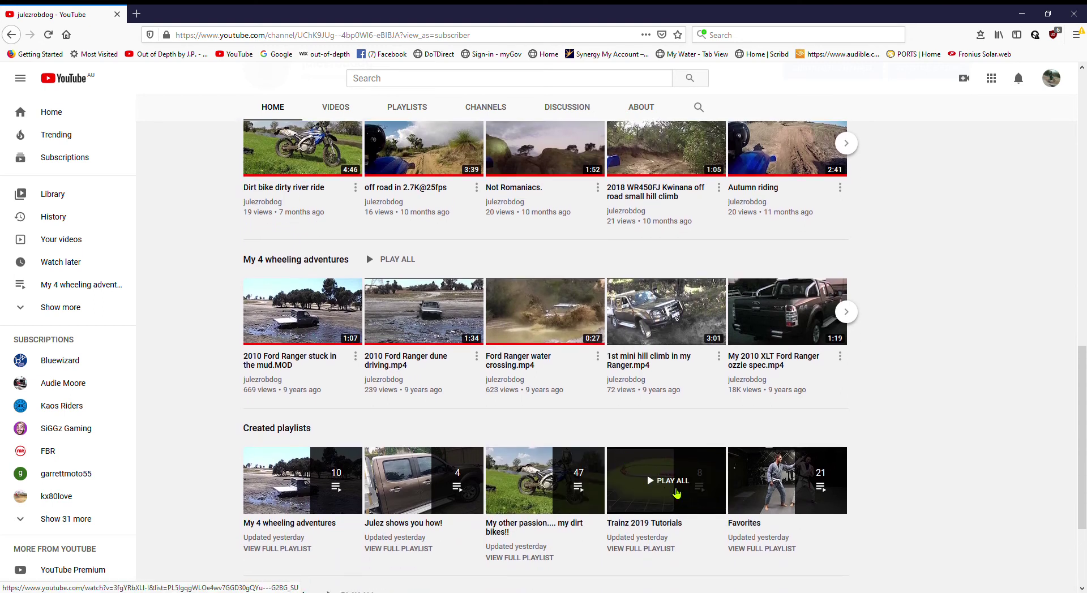
{"action": "scroll", "coordinate": [671, 510], "scroll_direction": "up", "scroll_amount": 2}
{"action": "scroll", "coordinate": [671, 511], "scroll_direction": "up", "scroll_amount": 2}
{"action": "scroll", "coordinate": [671, 510], "scroll_direction": "up", "scroll_amount": 2}
{"action": "scroll", "coordinate": [671, 510], "scroll_direction": "up", "scroll_amount": 2}
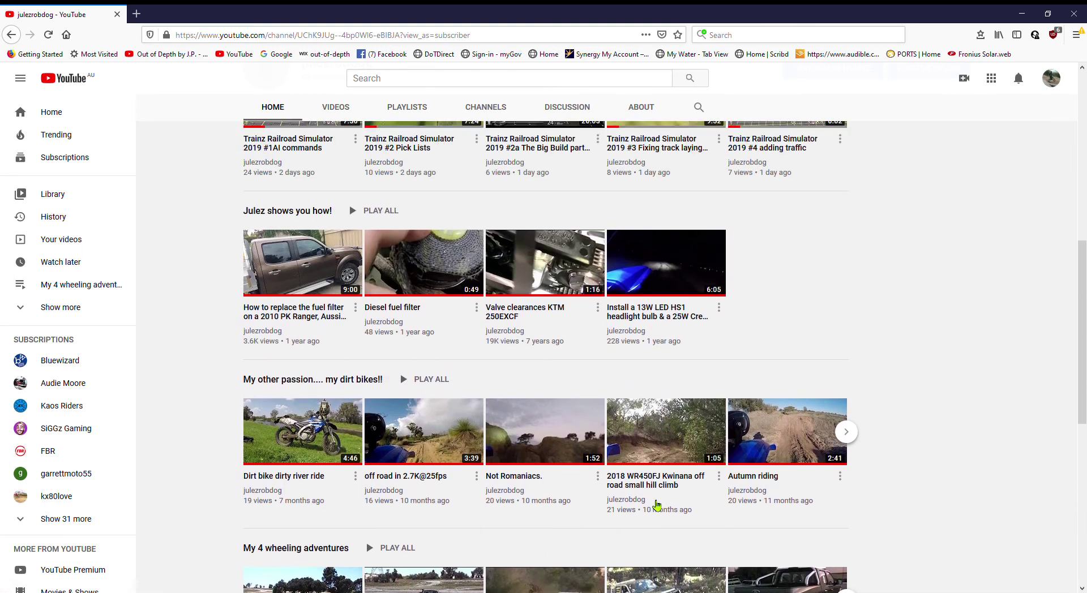
{"action": "scroll", "coordinate": [658, 505], "scroll_direction": "up", "scroll_amount": 2}
{"action": "scroll", "coordinate": [657, 506], "scroll_direction": "up", "scroll_amount": 2}
{"action": "scroll", "coordinate": [657, 505], "scroll_direction": "up", "scroll_amount": 2}
{"action": "scroll", "coordinate": [653, 510], "scroll_direction": "up", "scroll_amount": 1}
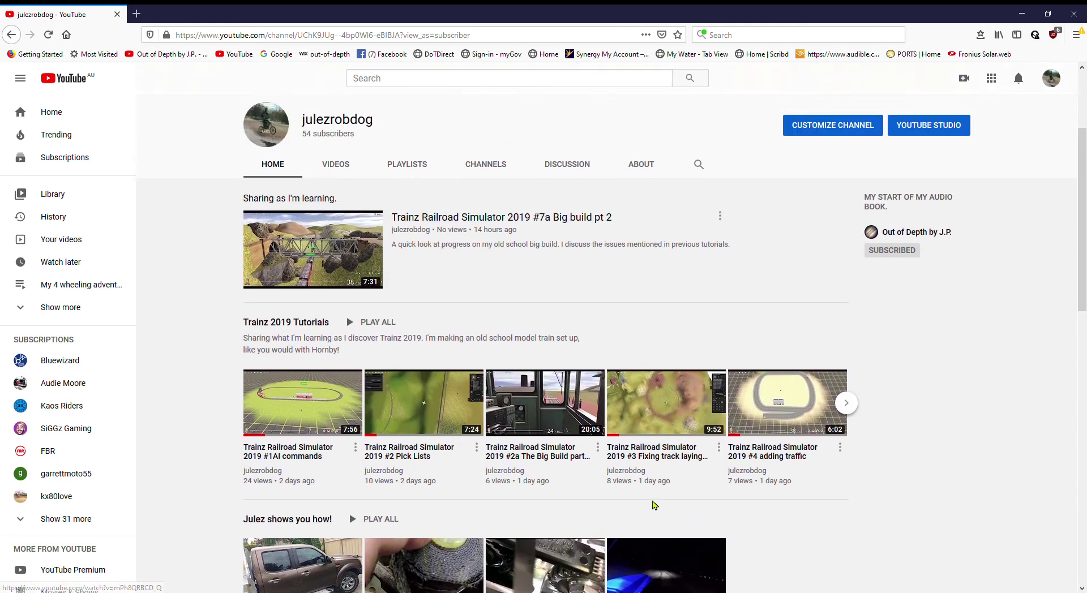
{"action": "scroll", "coordinate": [652, 520], "scroll_direction": "up", "scroll_amount": 2}
{"action": "scroll", "coordinate": [650, 520], "scroll_direction": "up", "scroll_amount": 1}
{"action": "scroll", "coordinate": [658, 395], "scroll_direction": "up", "scroll_amount": 2}
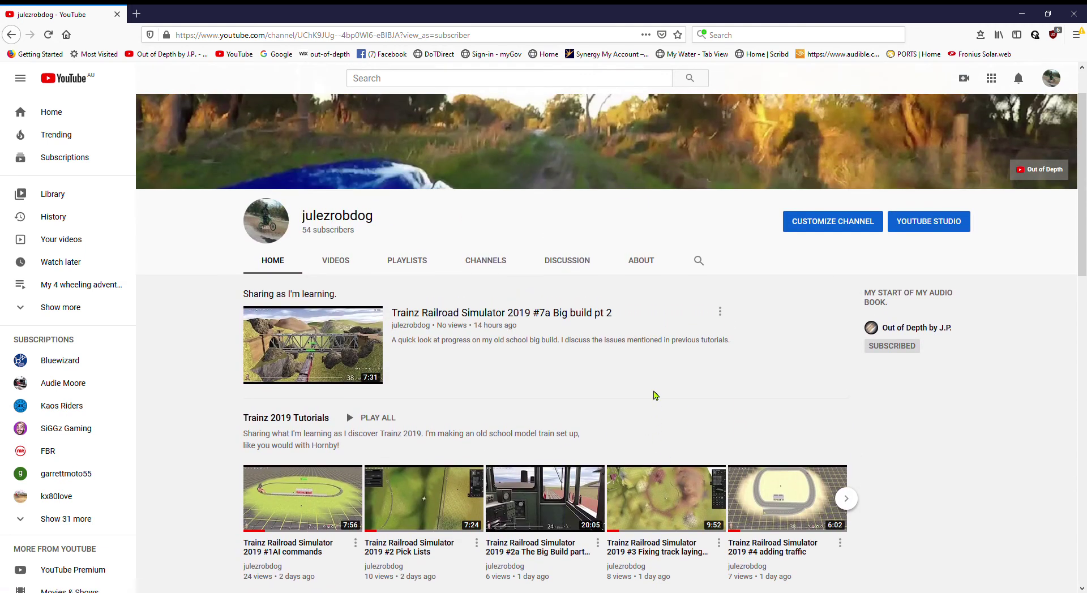
{"action": "scroll", "coordinate": [661, 400], "scroll_direction": "up", "scroll_amount": 1}
{"action": "scroll", "coordinate": [661, 400], "scroll_direction": "up", "scroll_amount": 1}
{"action": "scroll", "coordinate": [660, 400], "scroll_direction": "up", "scroll_amount": 1}
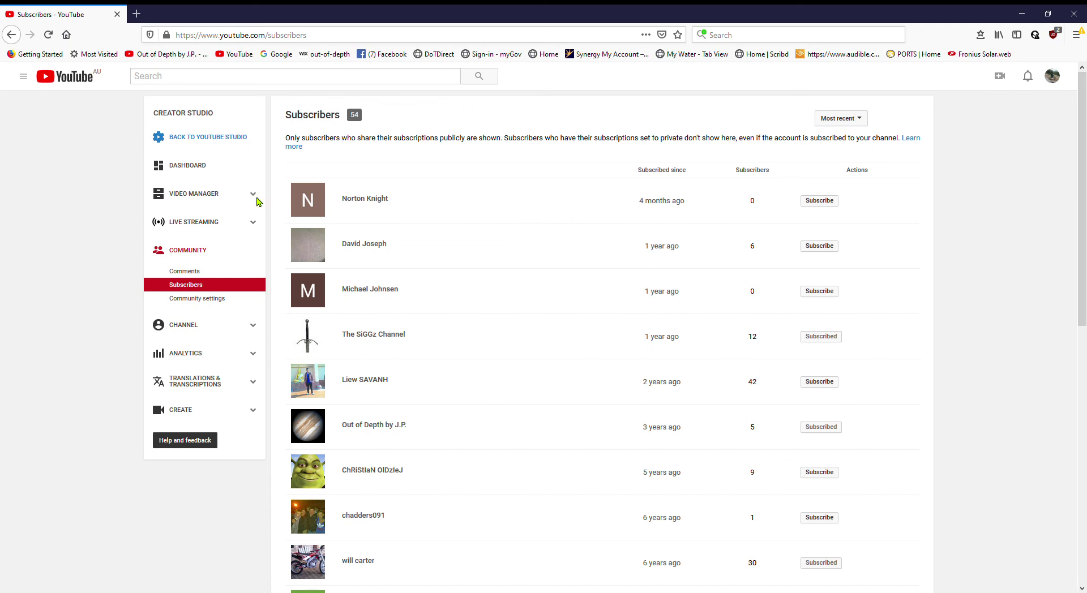
- Show the notifications list of recent viewer comments and replies over the Subscribers page
{"action": "left_click", "coordinate": [1028, 76]}
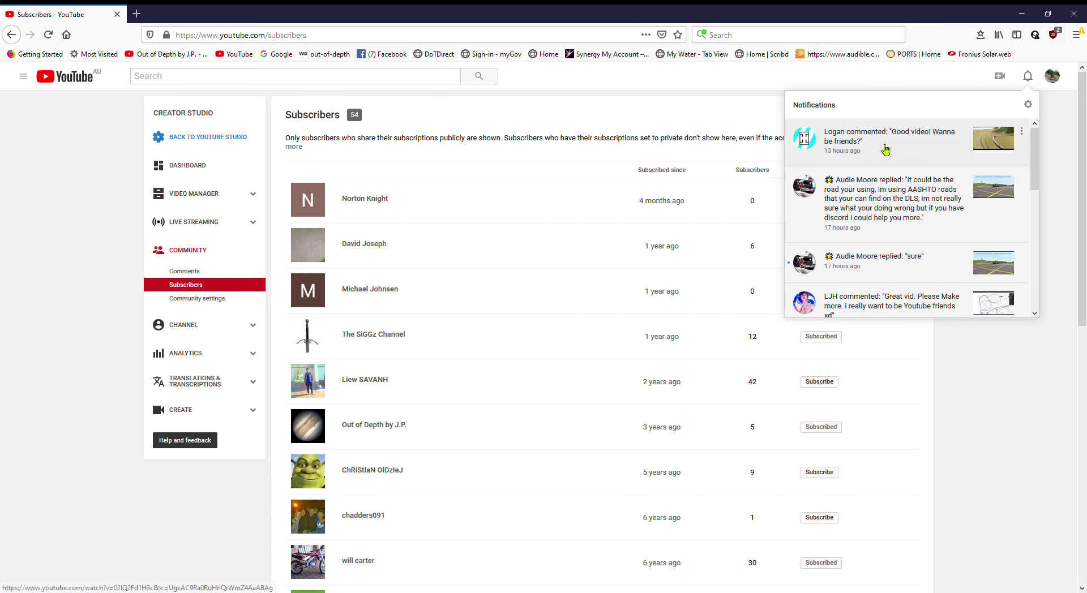
{"action": "left_click", "coordinate": [1022, 135]}
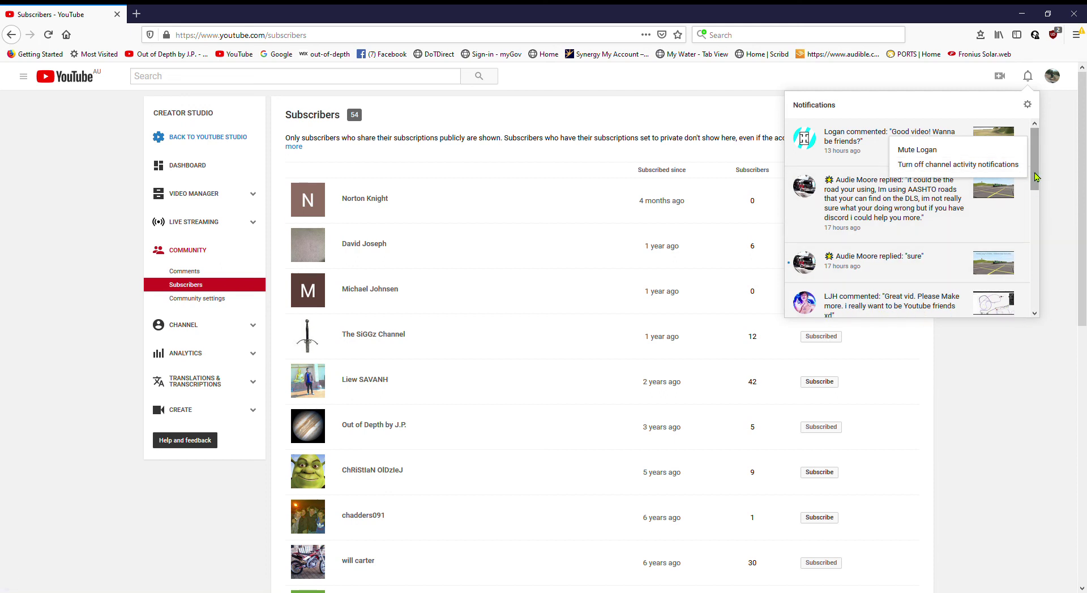
{"action": "left_click_drag", "start_coordinate": [1034, 157], "coordinate": [1045, 322]}
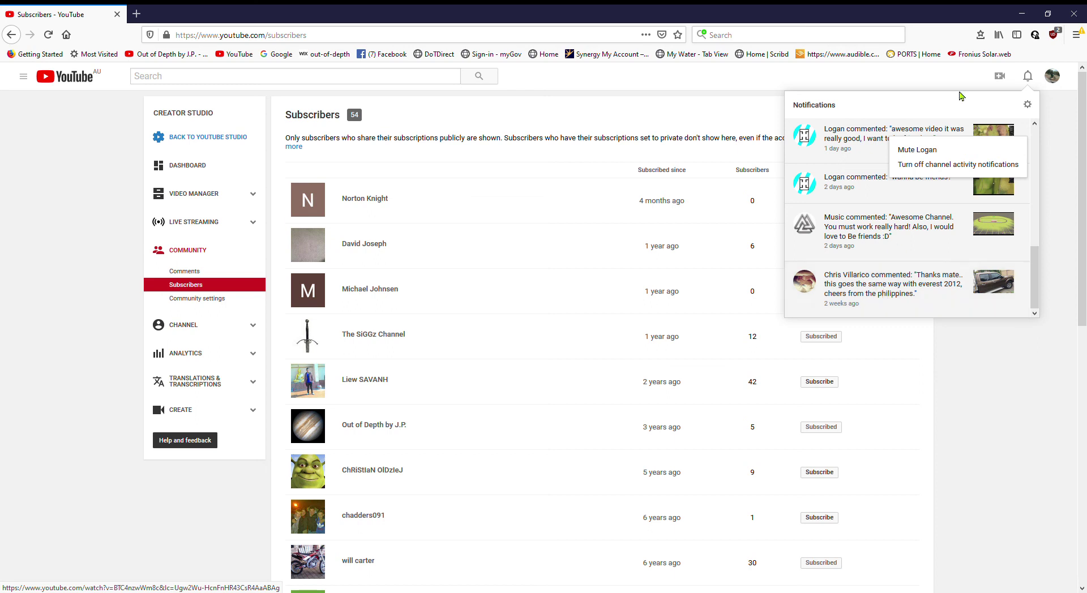
{"action": "left_click", "coordinate": [913, 83]}
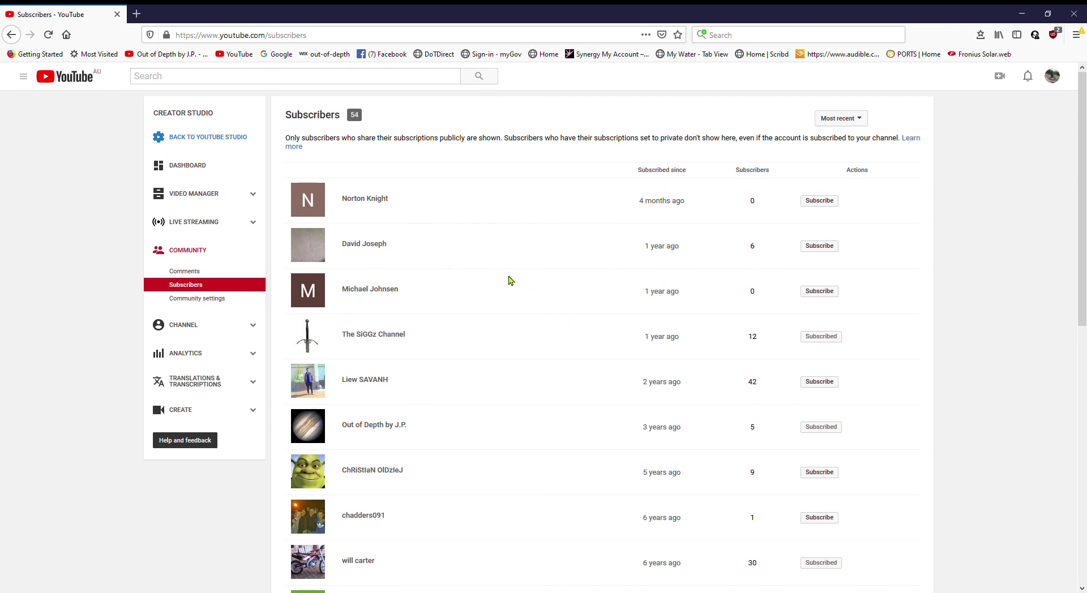
{"action": "scroll", "coordinate": [508, 279], "scroll_direction": "down", "scroll_amount": 1}
{"action": "scroll", "coordinate": [528, 271], "scroll_direction": "up", "scroll_amount": 1}
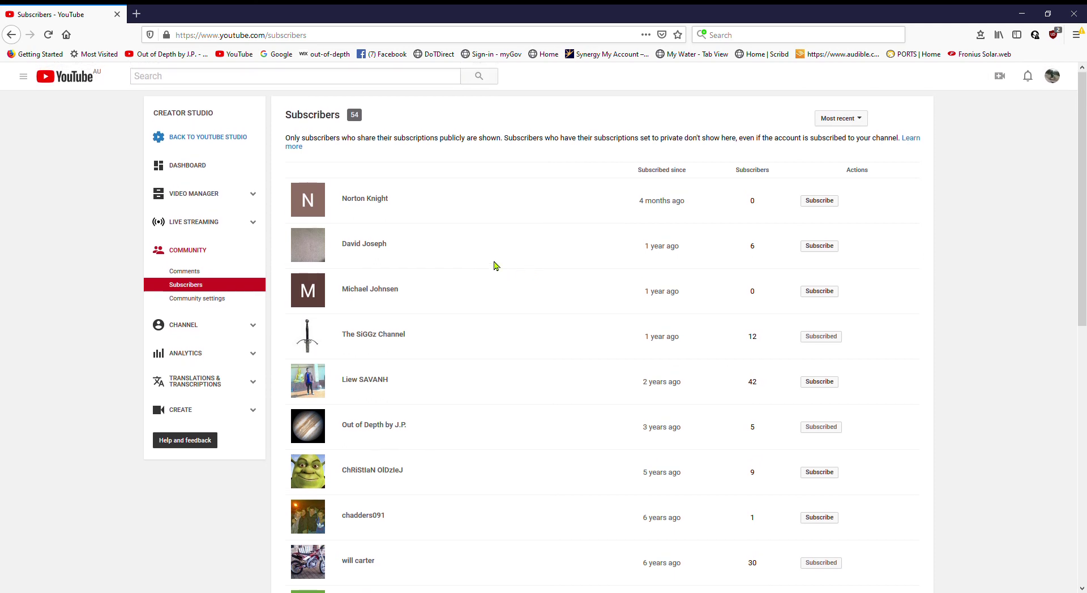